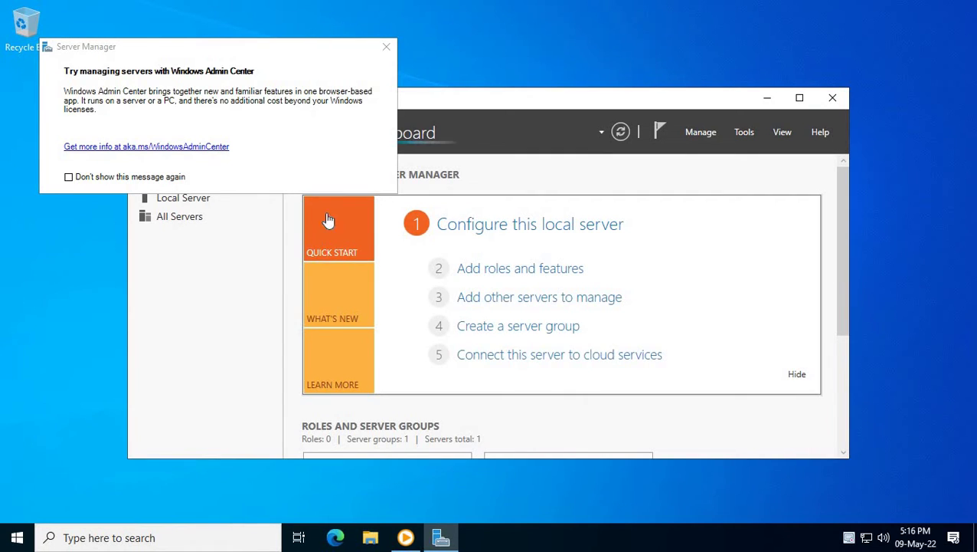
Step: Dismiss the Windows Admin Center message, maximize Server Manager and show the DHCP role's server page
{"action": "left_click", "coordinate": [387, 47]}
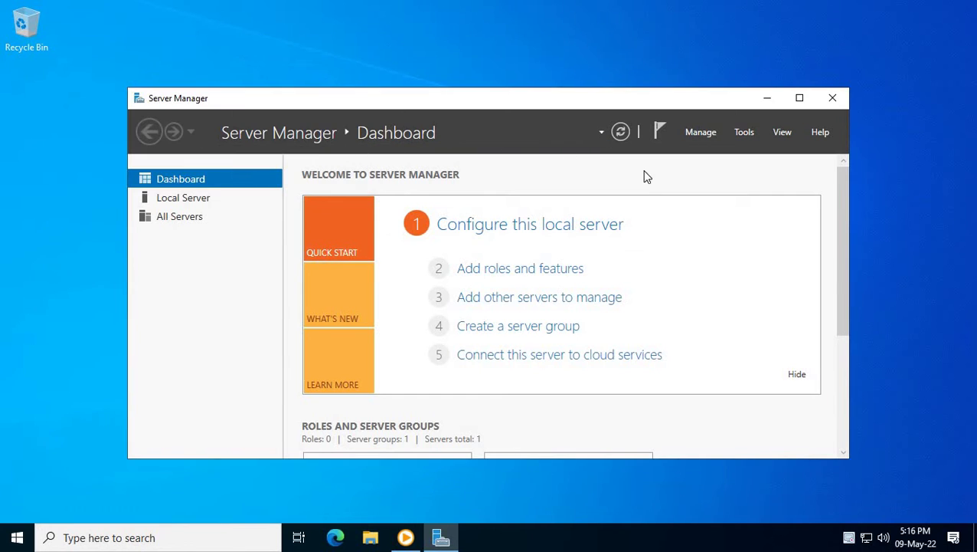
{"action": "left_click", "coordinate": [801, 99]}
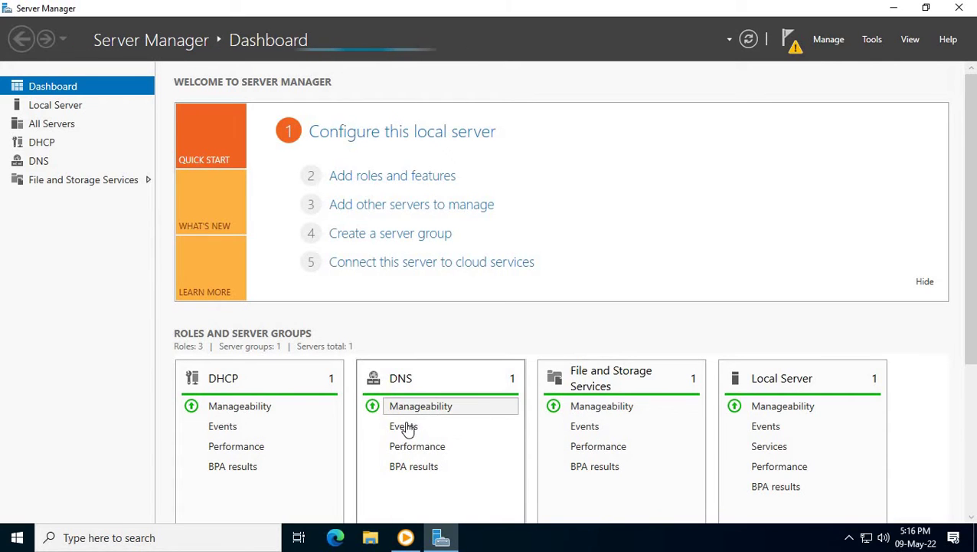
{"action": "scroll", "coordinate": [393, 428], "scroll_direction": "down", "scroll_amount": 2}
{"action": "scroll", "coordinate": [395, 441], "scroll_direction": "down", "scroll_amount": 2}
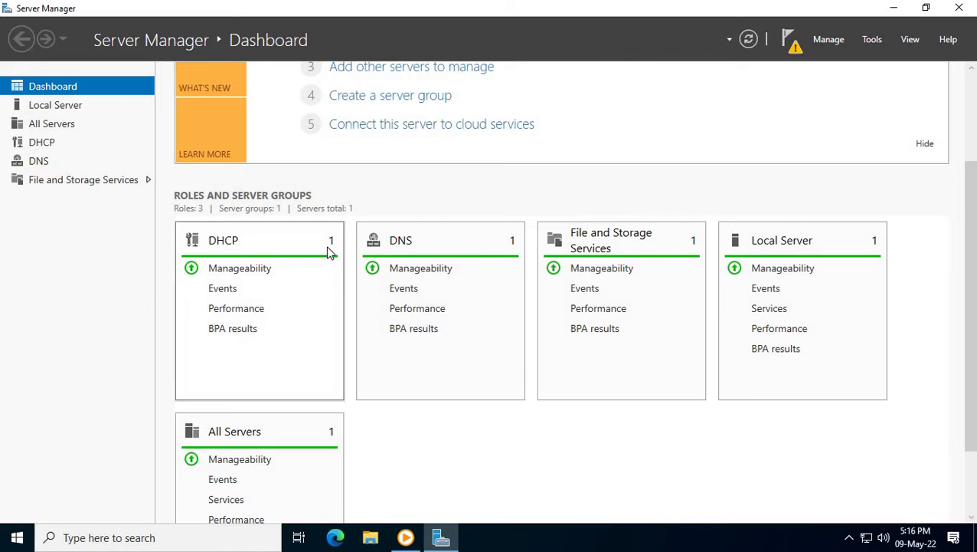
{"action": "left_click", "coordinate": [229, 243]}
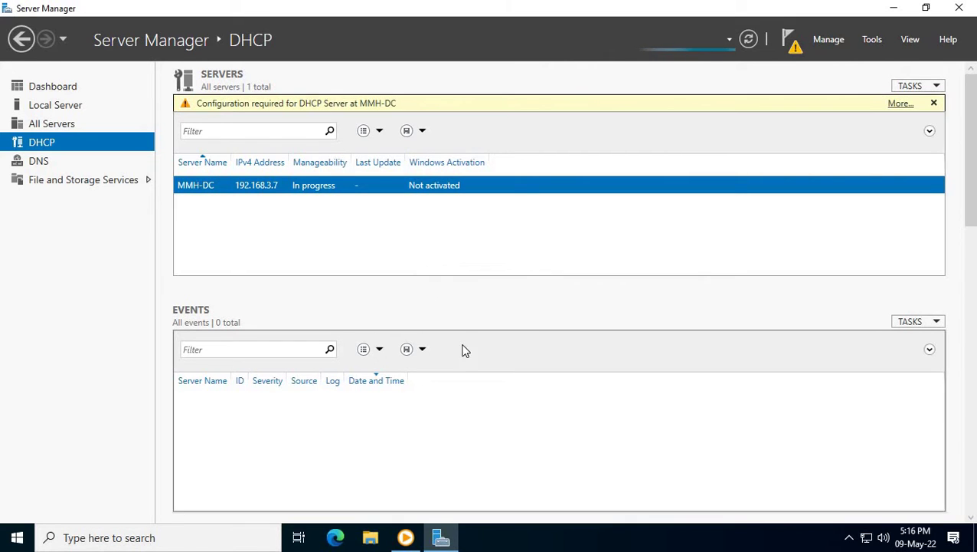
Step: Launch DHCP Manager for server MMH-DC, maximize its window and expand the server's node
{"action": "right_click", "coordinate": [328, 185]}
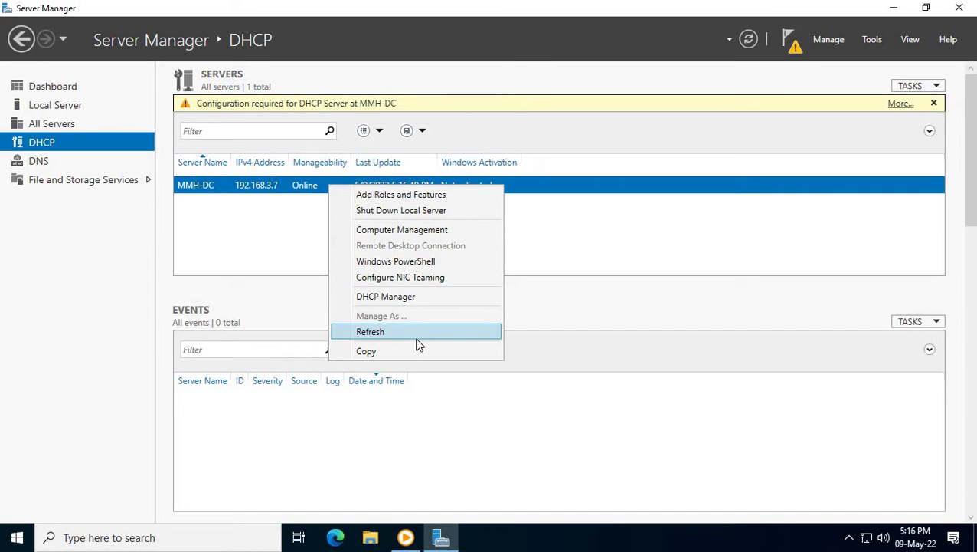
{"action": "left_click", "coordinate": [370, 297]}
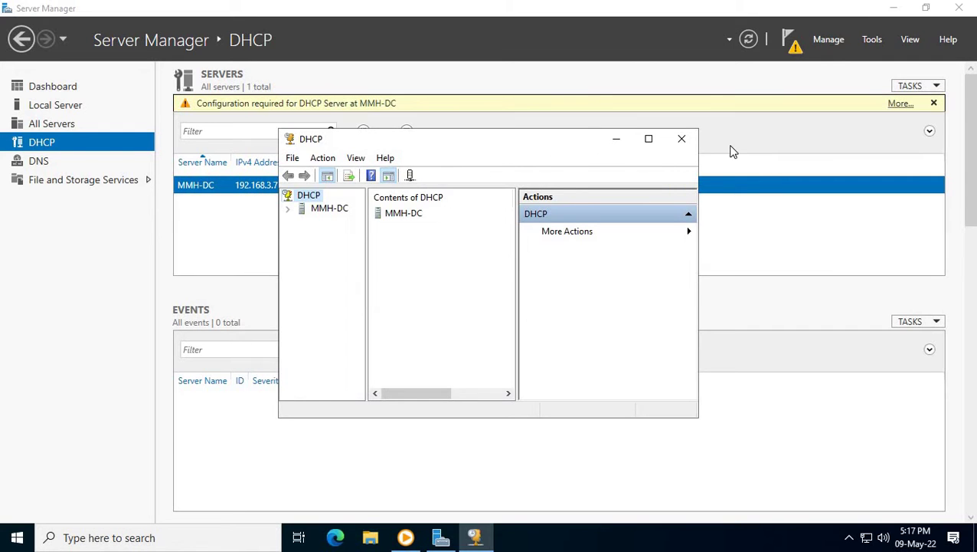
{"action": "left_click_drag", "start_coordinate": [588, 143], "coordinate": [773, 153]}
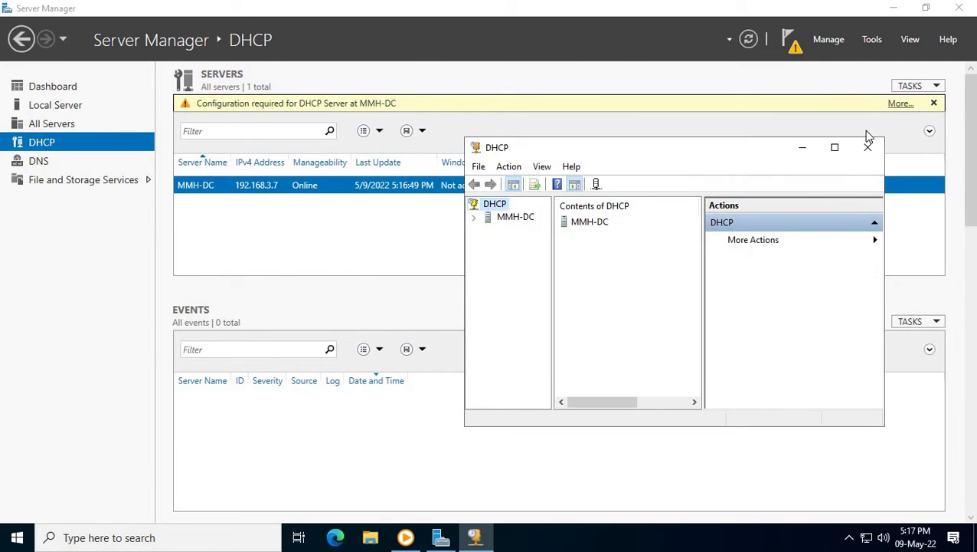
{"action": "left_click", "coordinate": [474, 219]}
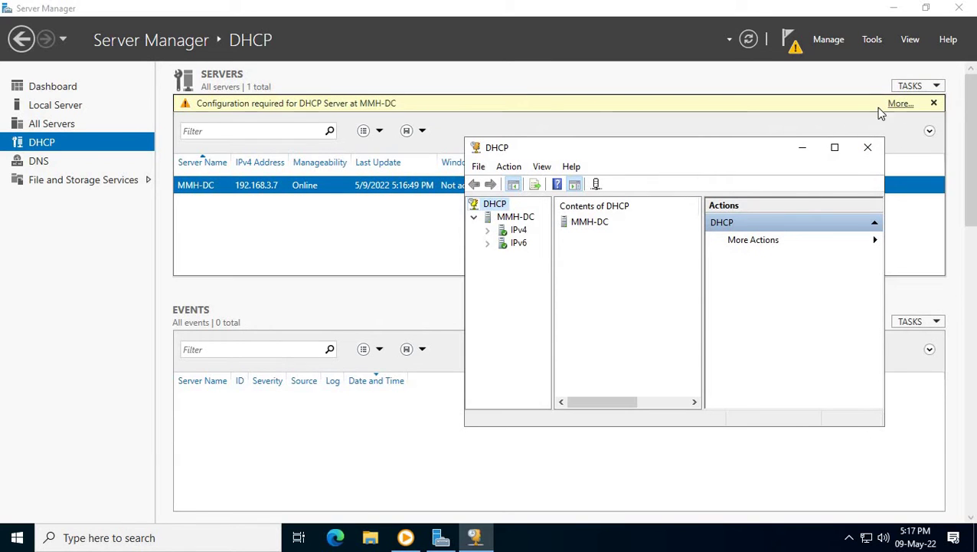
{"action": "left_click", "coordinate": [836, 147]}
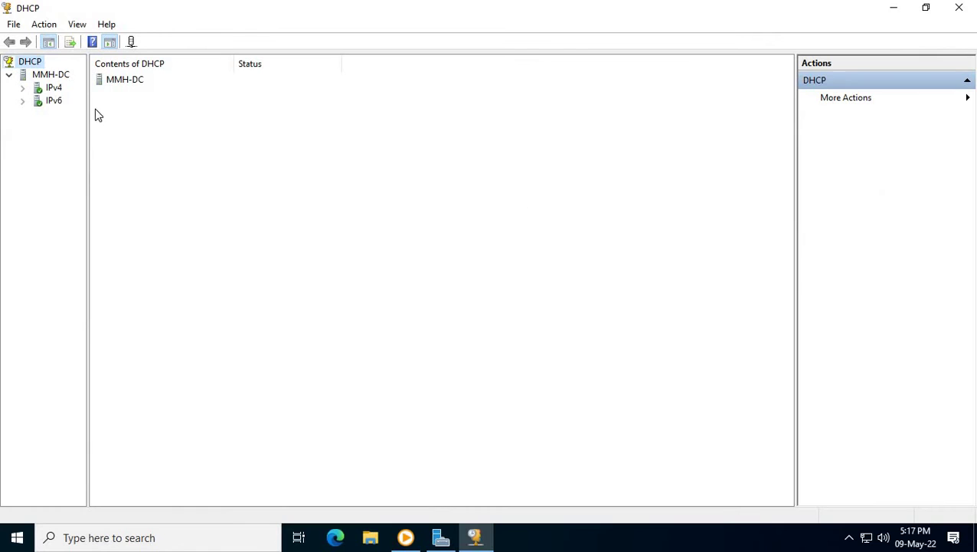
Step: Start a new scope under IPv4 and name it My DHCP
{"action": "left_click", "coordinate": [23, 91]}
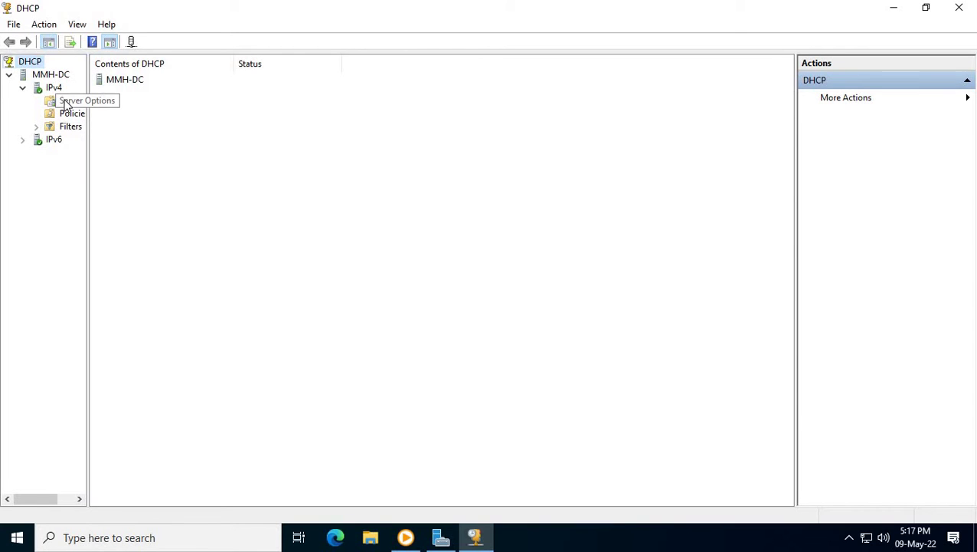
{"action": "left_click", "coordinate": [65, 105]}
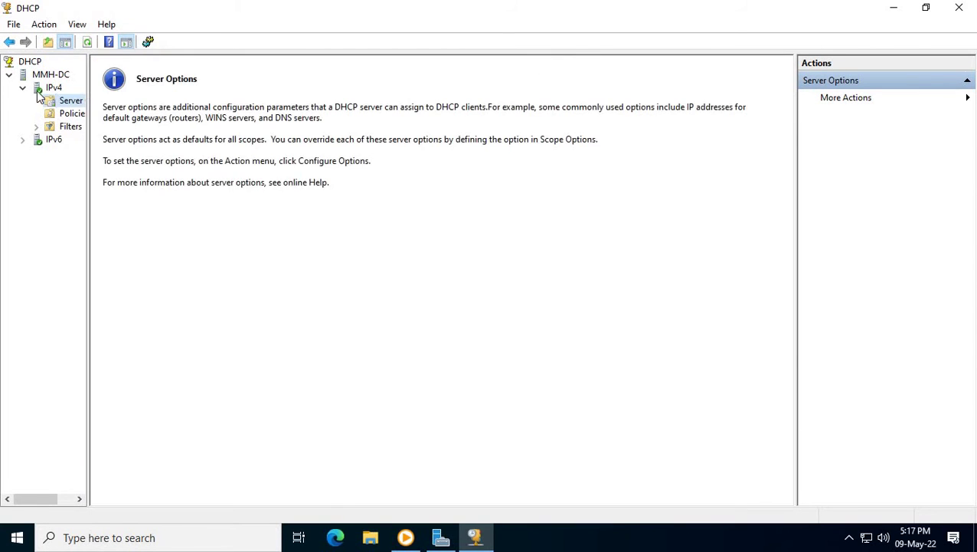
{"action": "right_click", "coordinate": [53, 90]}
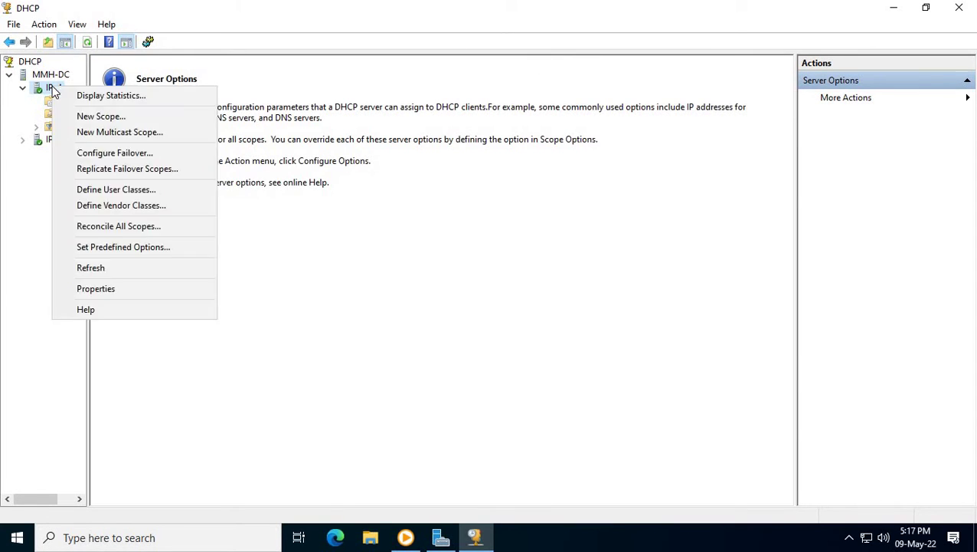
{"action": "left_click", "coordinate": [99, 117]}
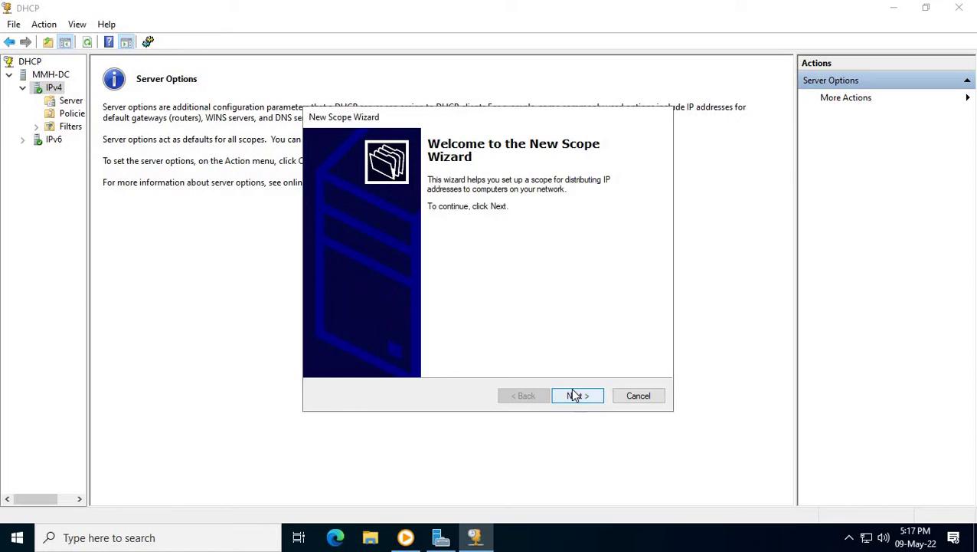
{"action": "left_click", "coordinate": [574, 395]}
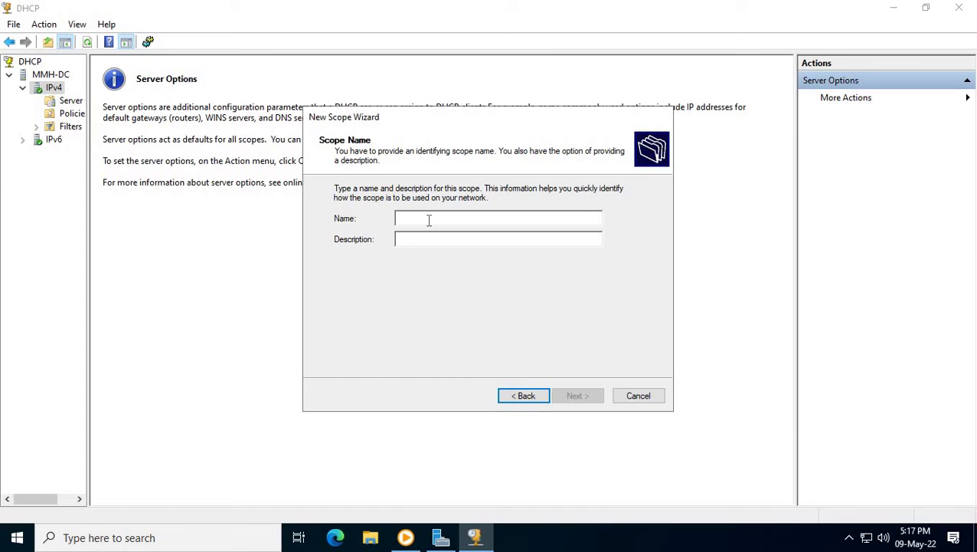
{"action": "type", "text": "M"}
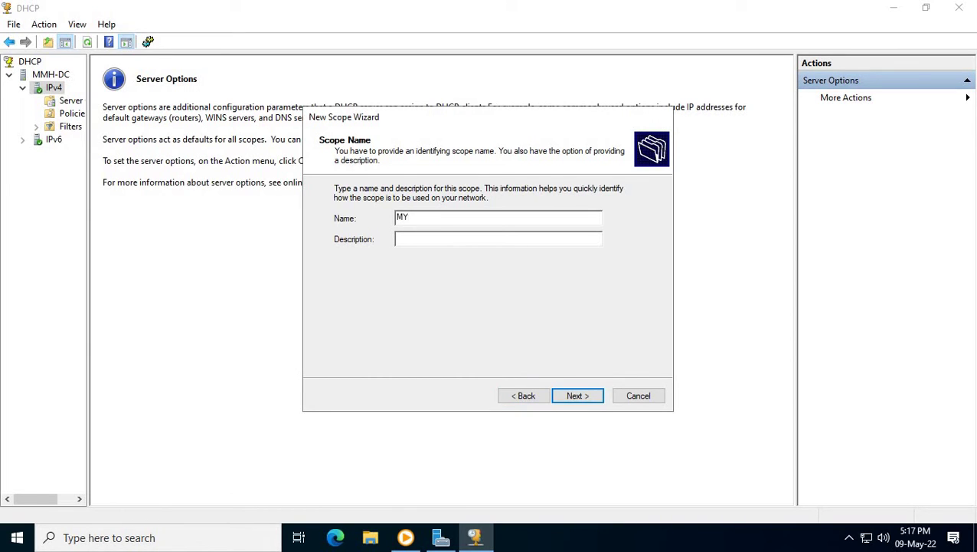
{"action": "type", "text": "Y"}
{"action": "key", "text": "BackSpace"}
{"action": "type", "text": "y DHCP"}
{"action": "left_click", "coordinate": [571, 394]}
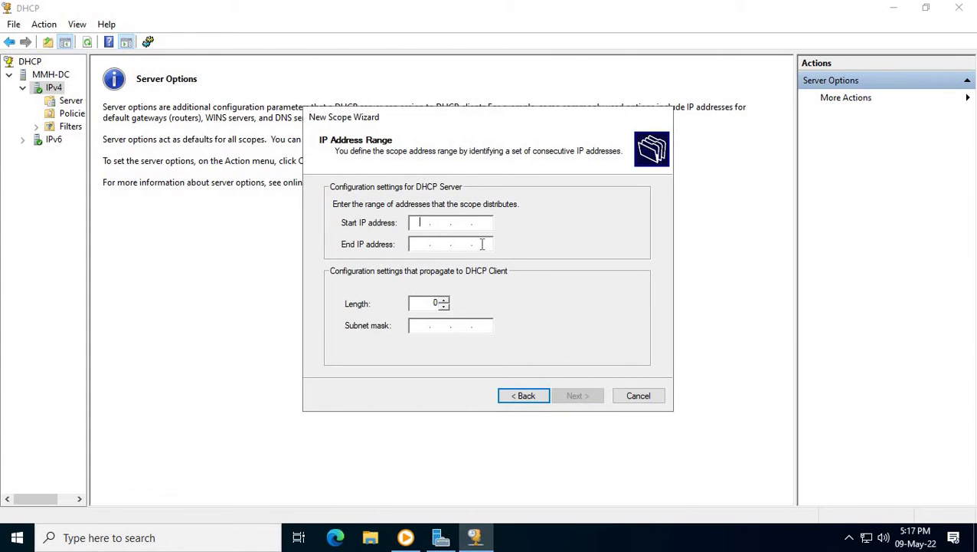
Step: Check the server's IPv4 address in Server Manager and set the scope's address range from 192.168.3.10 to 192.168.3.254
{"action": "left_click", "coordinate": [440, 538]}
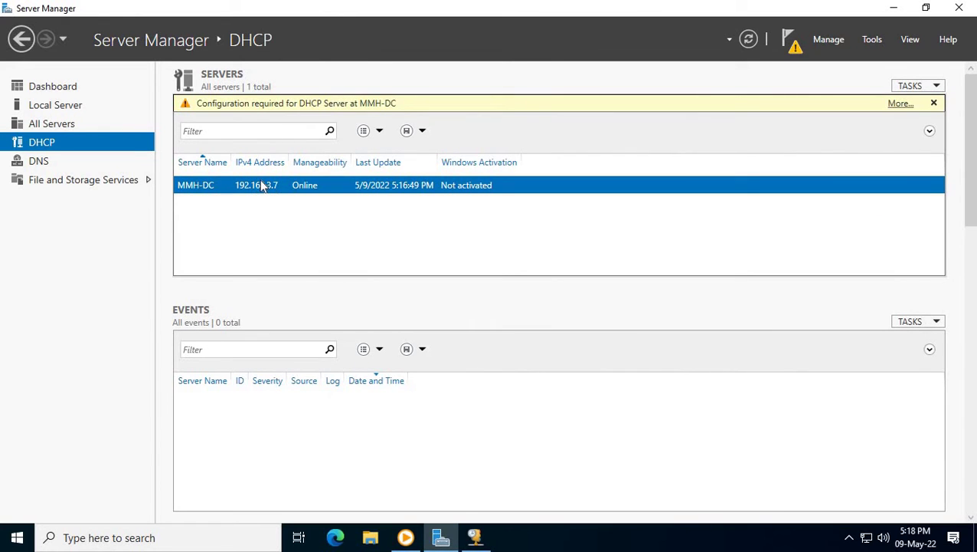
{"action": "left_click", "coordinate": [475, 537]}
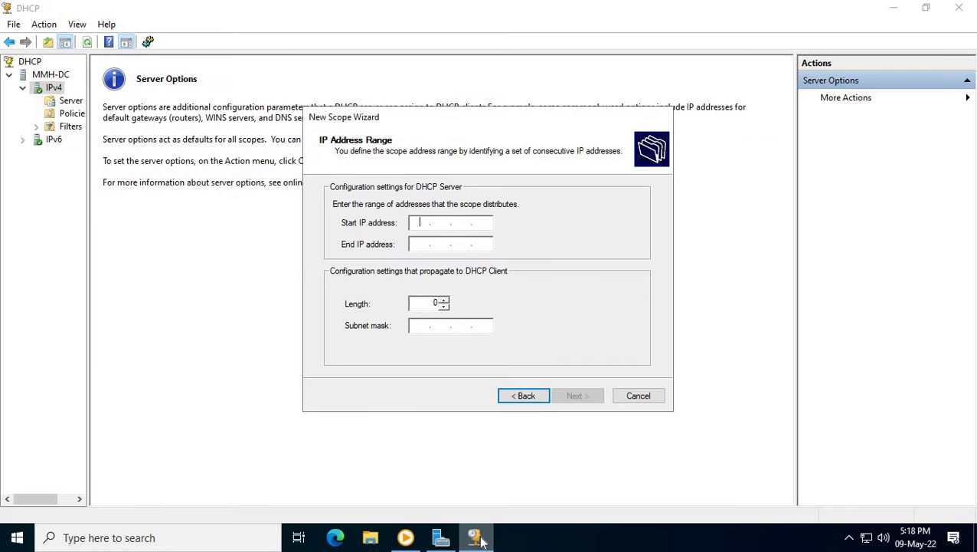
{"action": "left_click", "coordinate": [434, 222]}
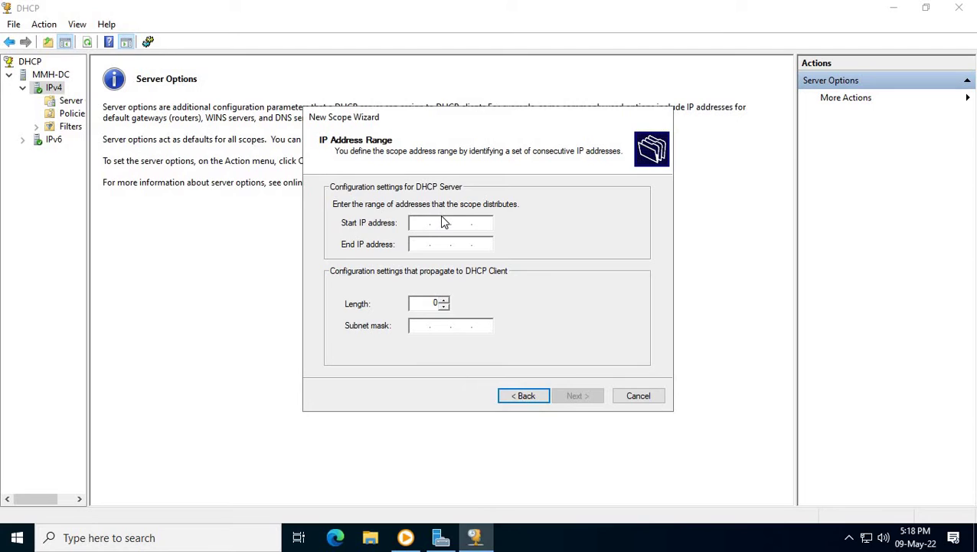
{"action": "type", "text": "192 . 168 . 3 ."}
{"action": "type", "text": "10"}
{"action": "left_click", "coordinate": [419, 244]}
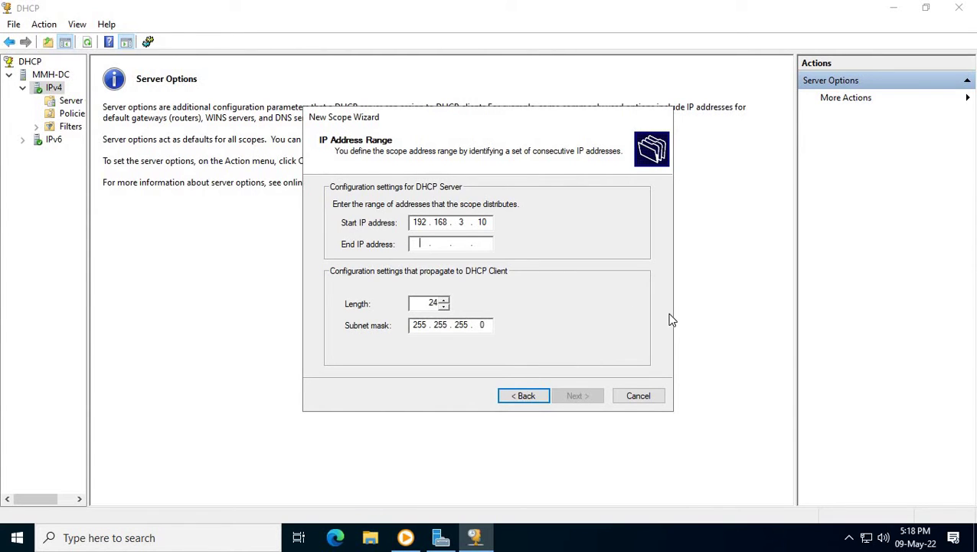
{"action": "type", "text": "1"}
{"action": "type", "text": "92."}
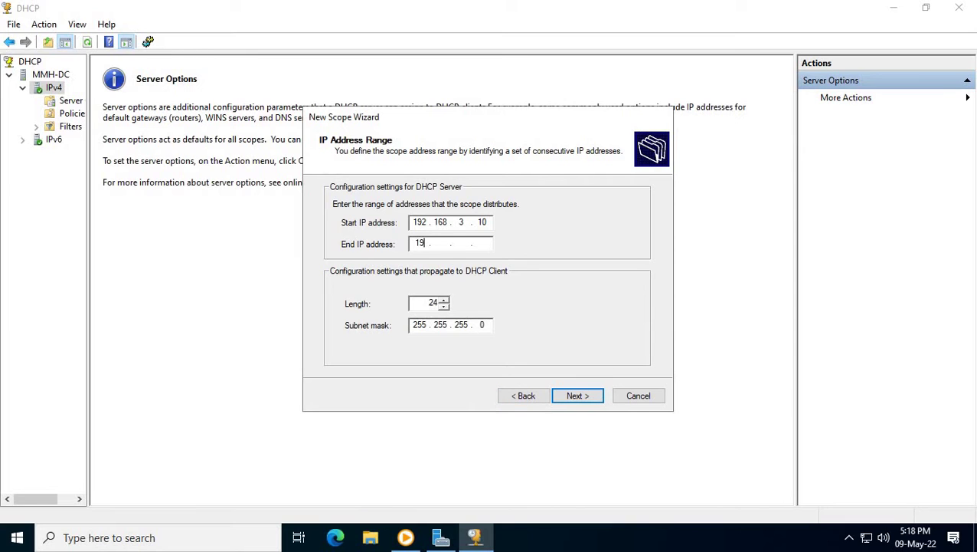
{"action": "type", "text": "168"}
{"action": "type", "text": "254"}
{"action": "left_click", "coordinate": [576, 398]}
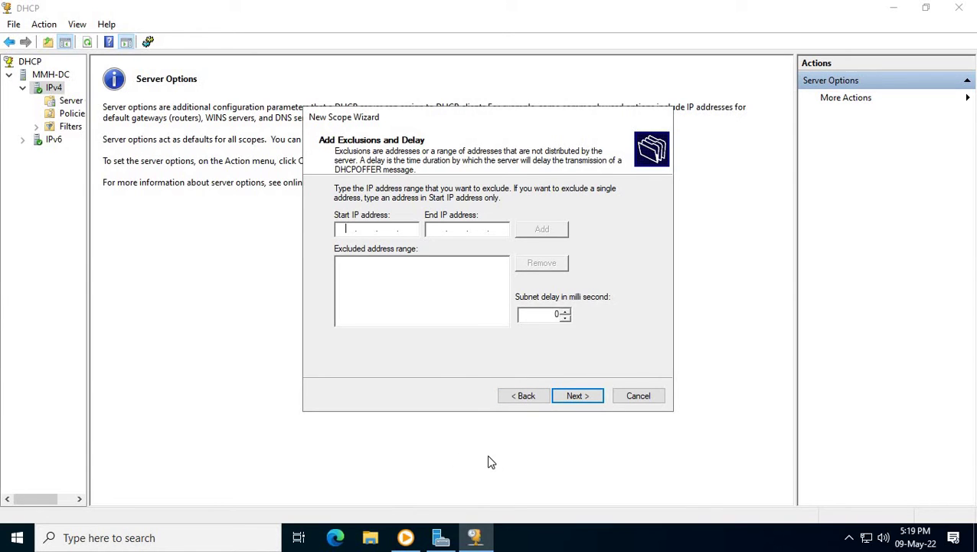
Step: Return to the scope's address range and change its start IP address to 192.168.3.2
{"action": "left_click", "coordinate": [522, 396]}
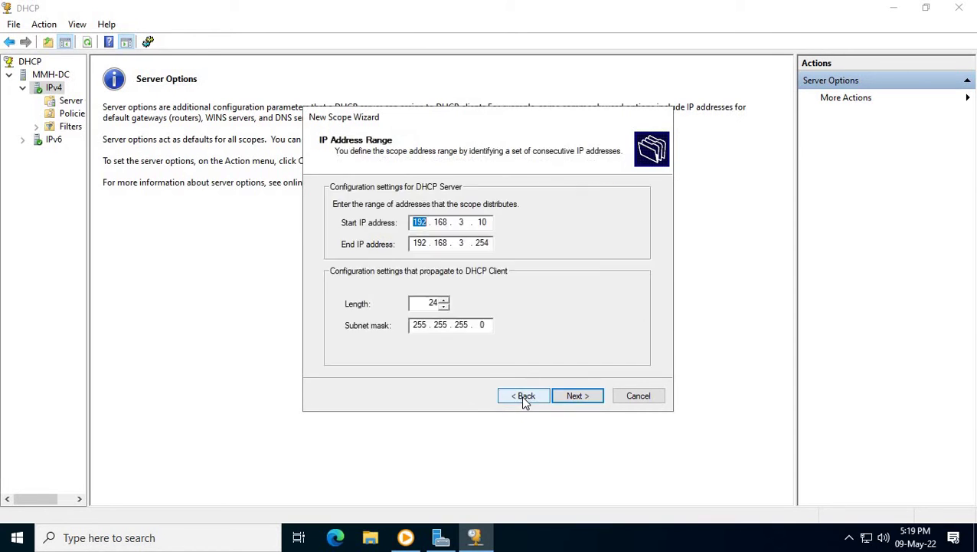
{"action": "left_click", "coordinate": [486, 223]}
{"action": "key", "text": "BackSpace"}
{"action": "key", "text": "BackSpace"}
{"action": "type", "text": "2"}
{"action": "left_click", "coordinate": [571, 395]}
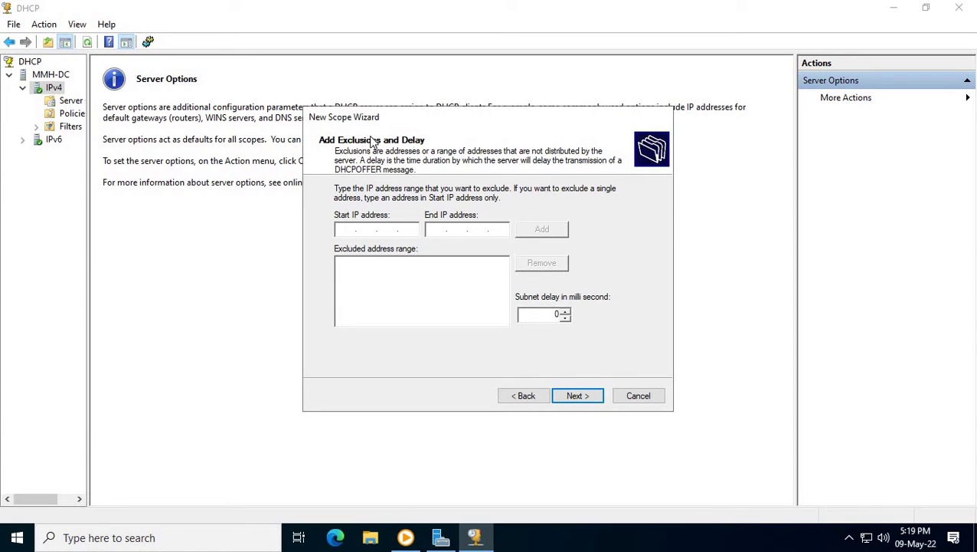
Step: Exclude the addresses 192.168.3.2 to 192.168.3.11 from the scope's distribution
{"action": "type", "text": "192 . 168"}
{"action": "type", "text": "1"}
{"action": "key", "text": "BackSpace"}
{"action": "type", "text": "3."}
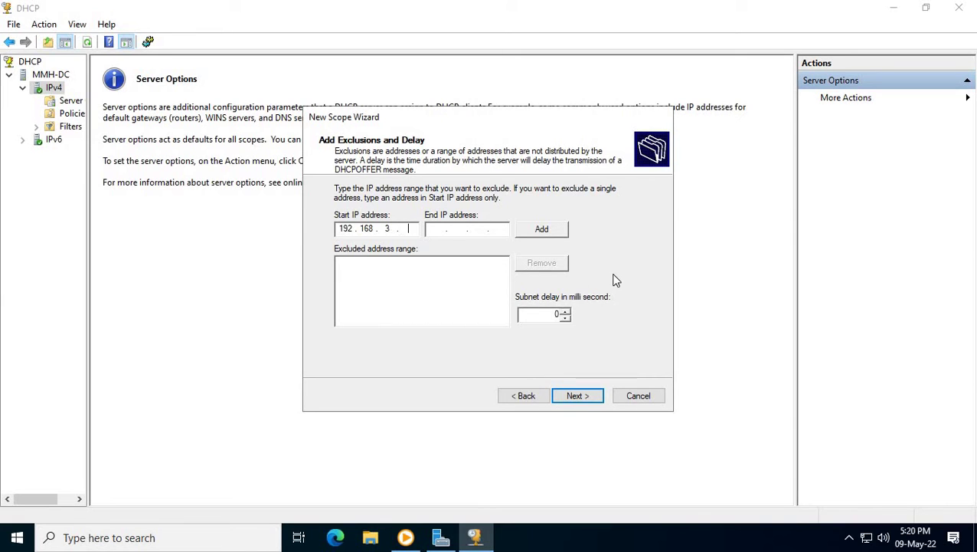
{"action": "type", "text": "2"}
{"action": "left_click", "coordinate": [428, 229]}
{"action": "type", "text": "192 . 168 . 3"}
{"action": "type", "text": "11"}
{"action": "left_click", "coordinate": [544, 230]}
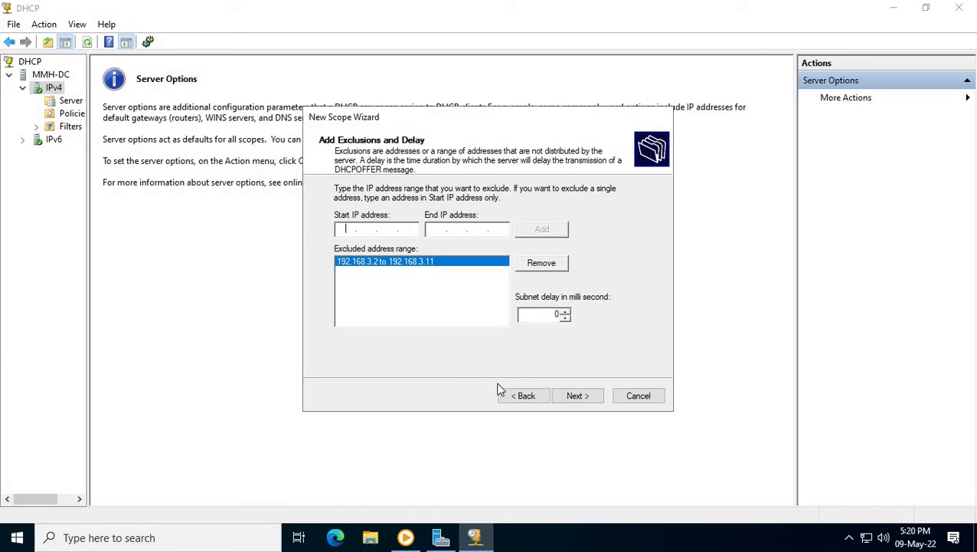
{"action": "left_click", "coordinate": [578, 396]}
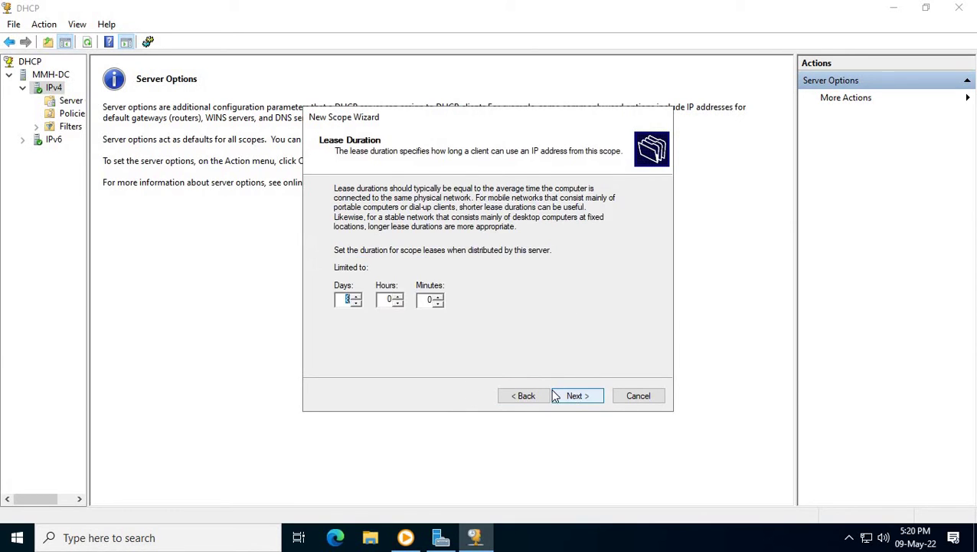
Step: Keep the default lease duration and choose to configure the scope's DHCP options now
{"action": "left_click", "coordinate": [568, 396]}
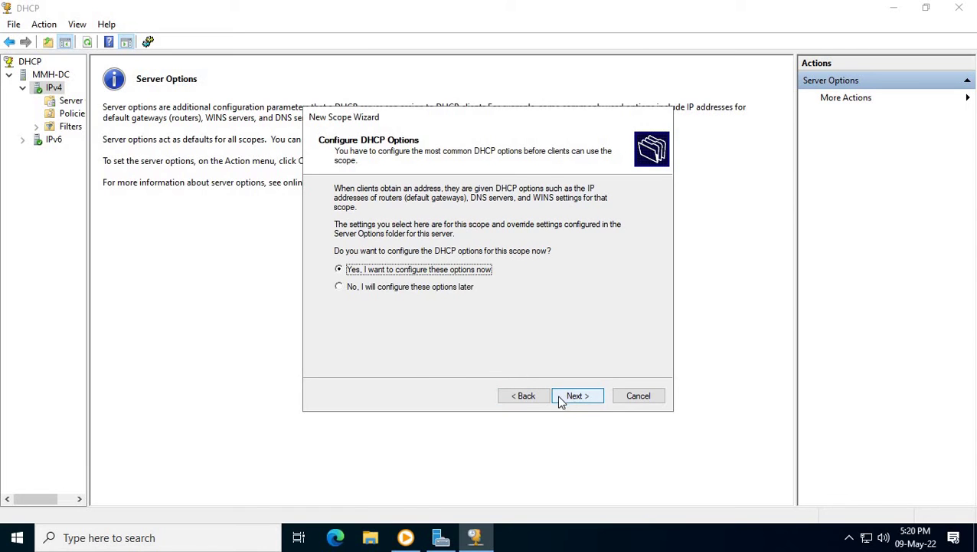
{"action": "left_click", "coordinate": [526, 395]}
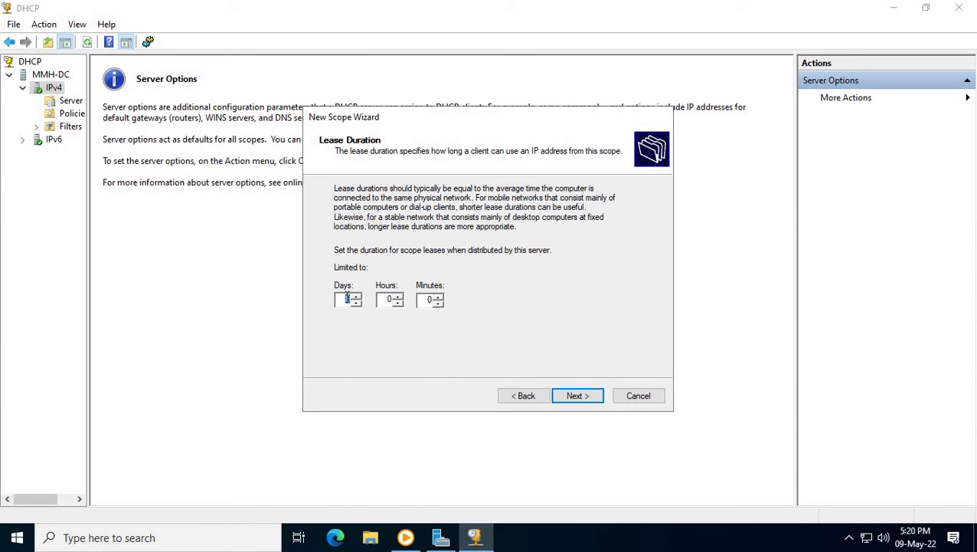
{"action": "left_click", "coordinate": [578, 396]}
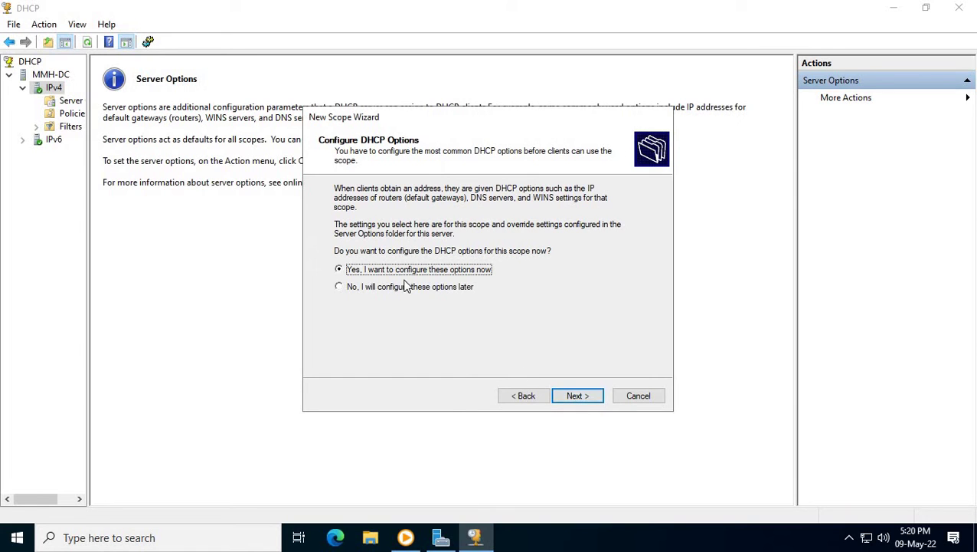
{"action": "left_click", "coordinate": [580, 399]}
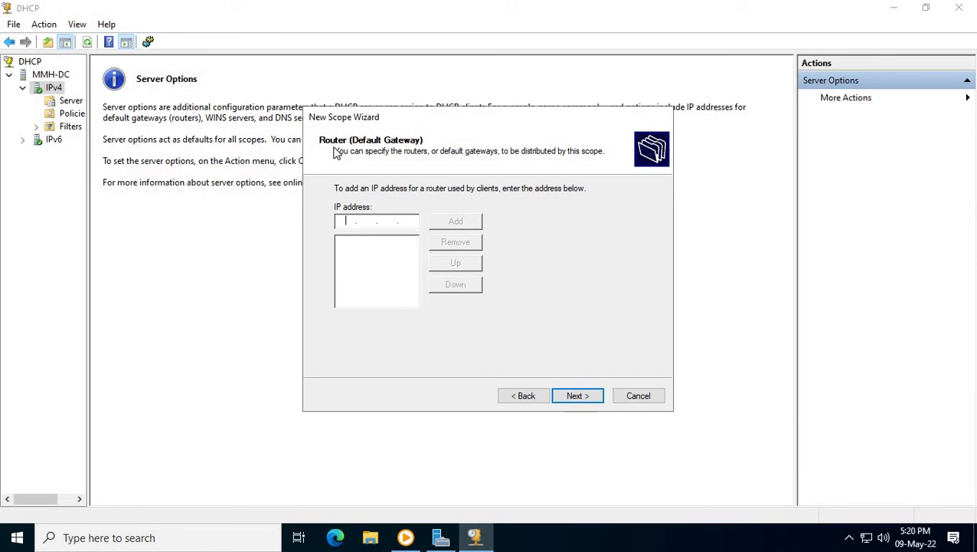
Step: Find CMD through the Windows search and open a Command Prompt window
{"action": "left_click", "coordinate": [356, 223]}
{"action": "left_click", "coordinate": [22, 541]}
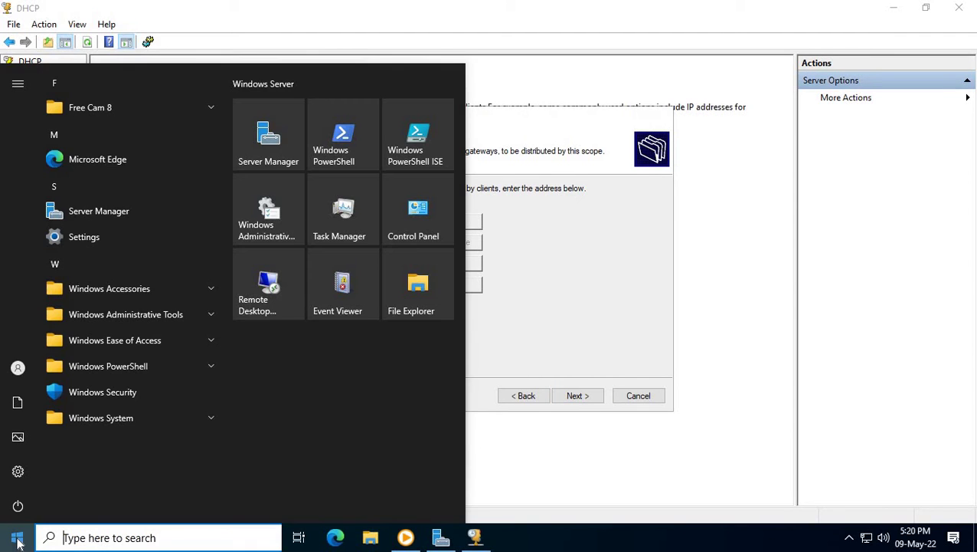
{"action": "left_click", "coordinate": [141, 537]}
{"action": "type", "text": "CMD"}
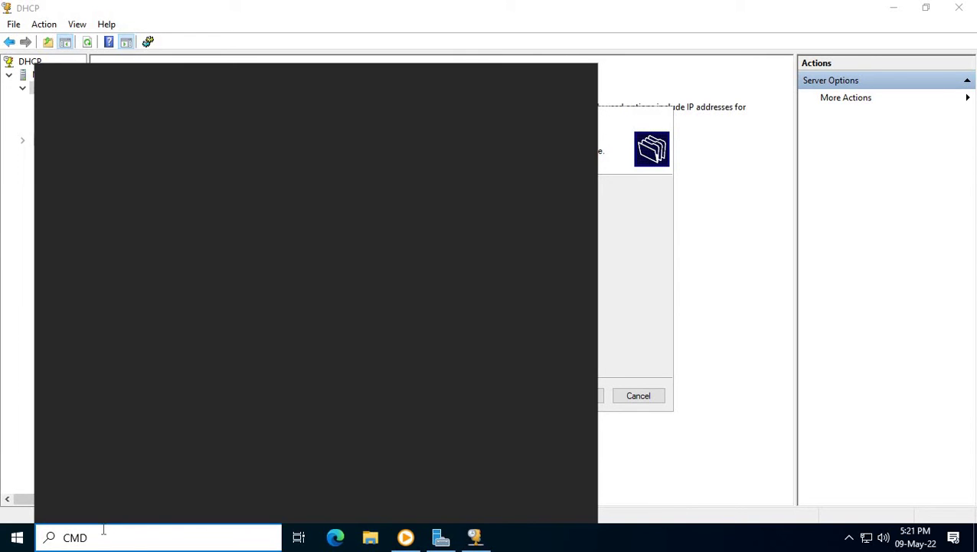
{"action": "key", "text": "Escape"}
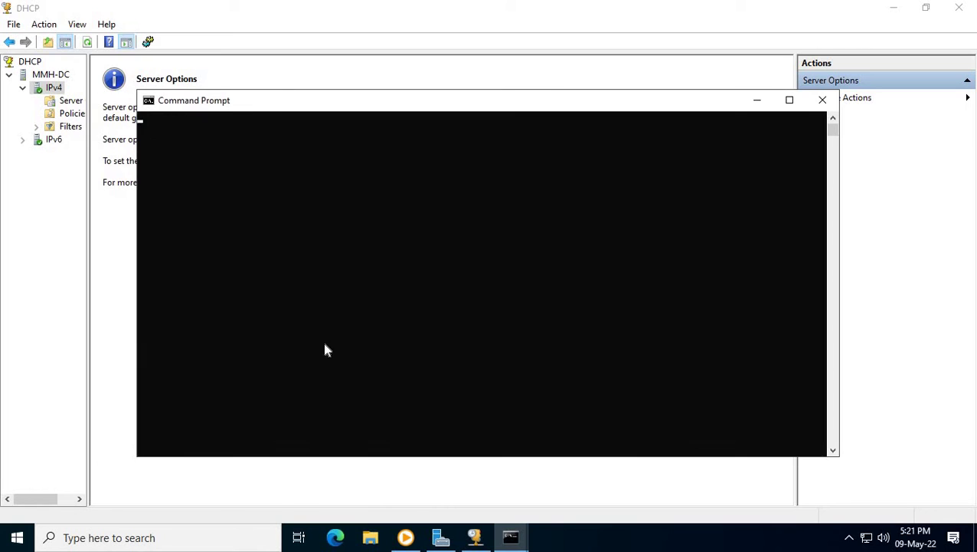
{"action": "left_click", "coordinate": [291, 156]}
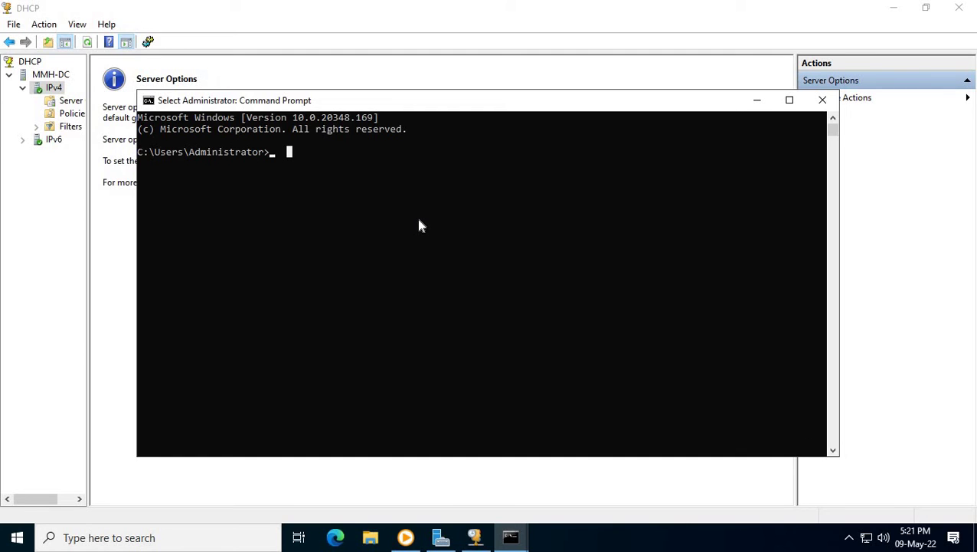
Step: Run ipconfig -all to look up the server's default gateway, and close the spare Command Prompt window
{"action": "type", "text": "ip"}
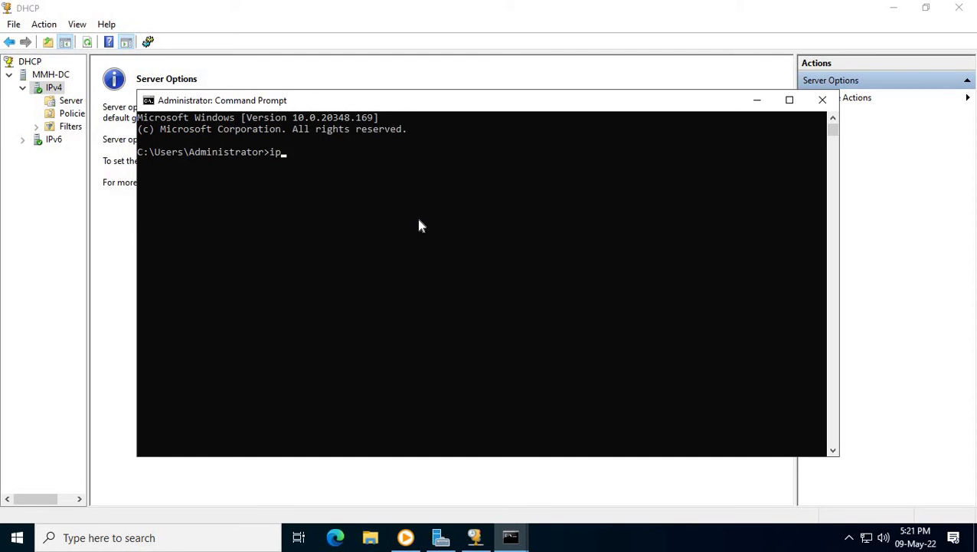
{"action": "type", "text": "config"}
{"action": "type", "text": "-"}
{"action": "key", "text": "BackSpace"}
{"action": "type", "text": "-all"}
{"action": "key", "text": "Return"}
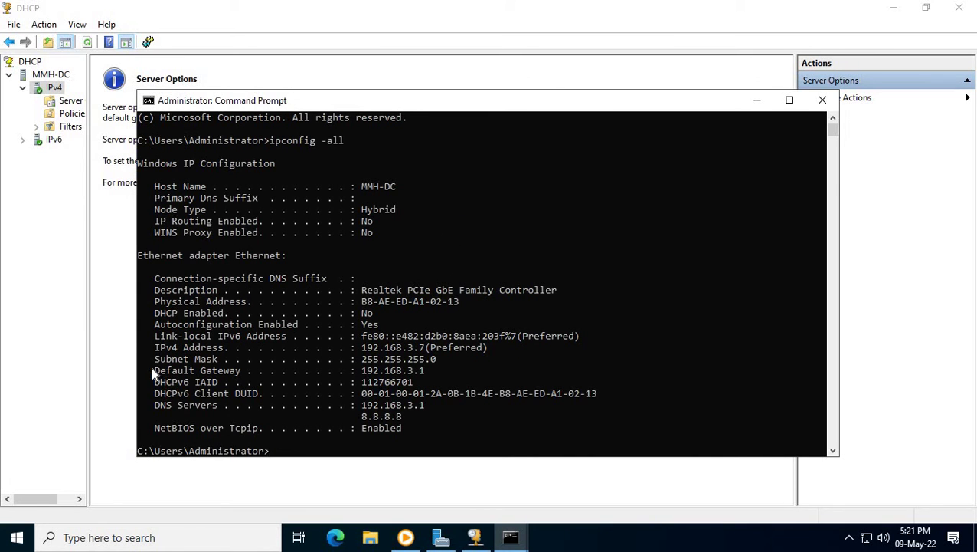
{"action": "left_click_drag", "start_coordinate": [151, 368], "coordinate": [434, 371]}
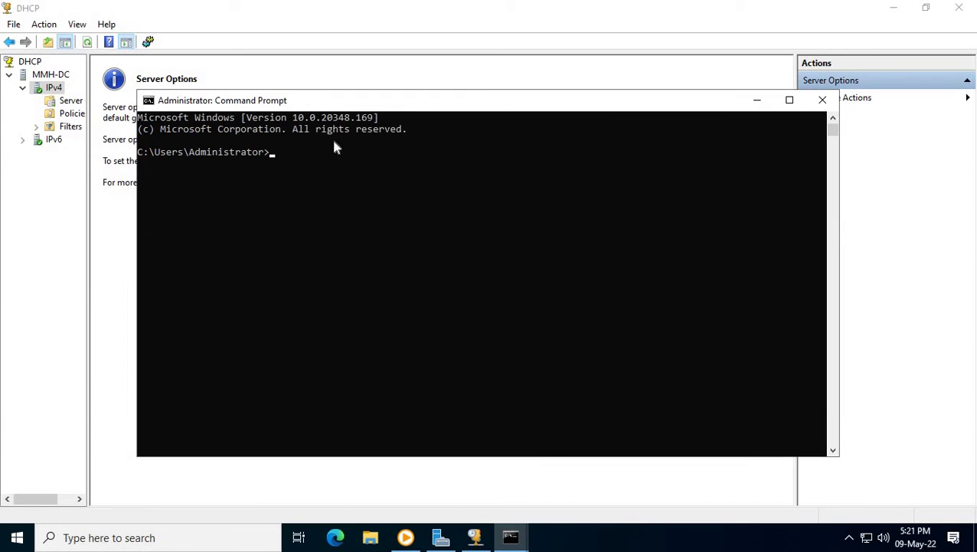
{"action": "left_click", "coordinate": [822, 100]}
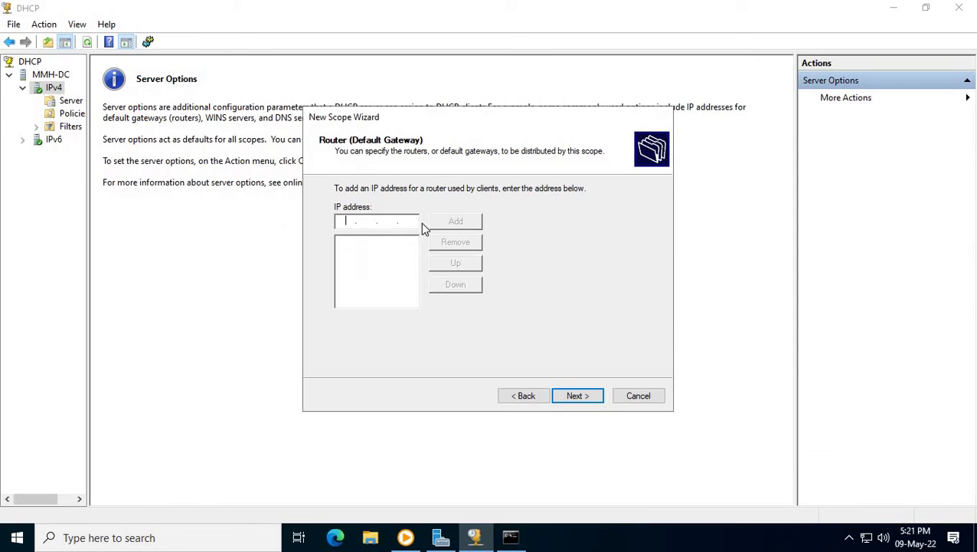
Step: Add 192.168.3.1 as the scope's router and continue to the domain name and DNS settings
{"action": "left_click", "coordinate": [342, 221]}
{"action": "type", "text": "192.168.3.1"}
{"action": "left_click", "coordinate": [465, 220]}
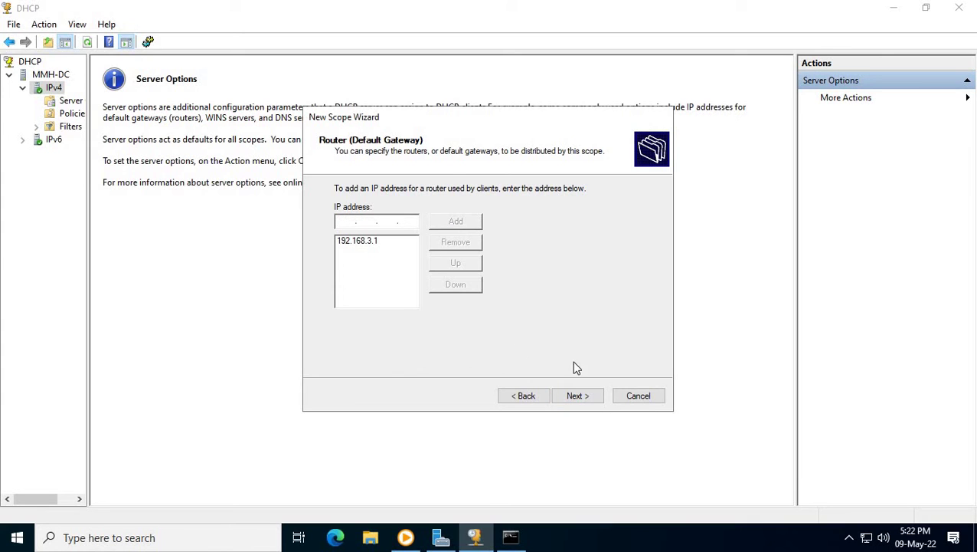
{"action": "left_click", "coordinate": [570, 395]}
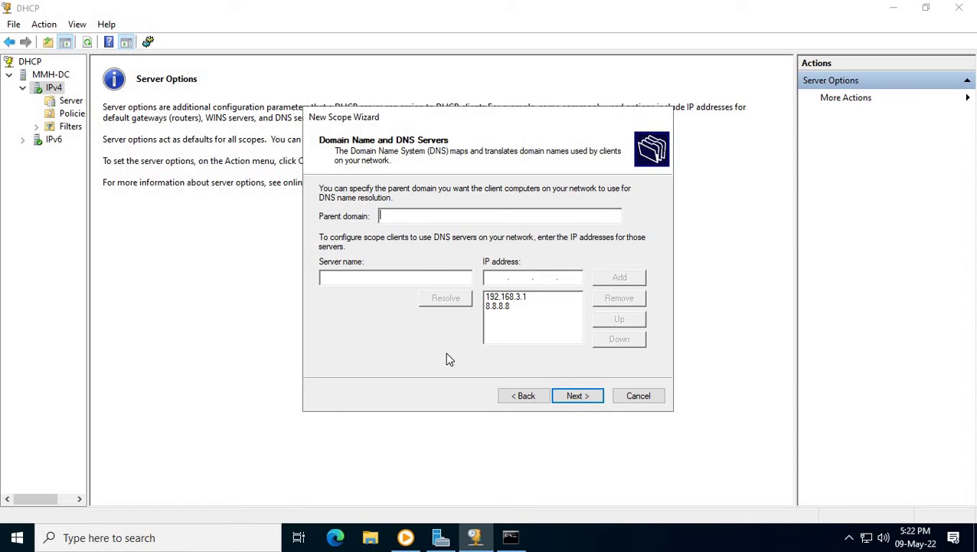
Step: Check the server's IPv4 address in Server Manager and in the ipconfig output, and return to the New Scope Wizard
{"action": "left_click", "coordinate": [356, 278]}
{"action": "left_click", "coordinate": [446, 542]}
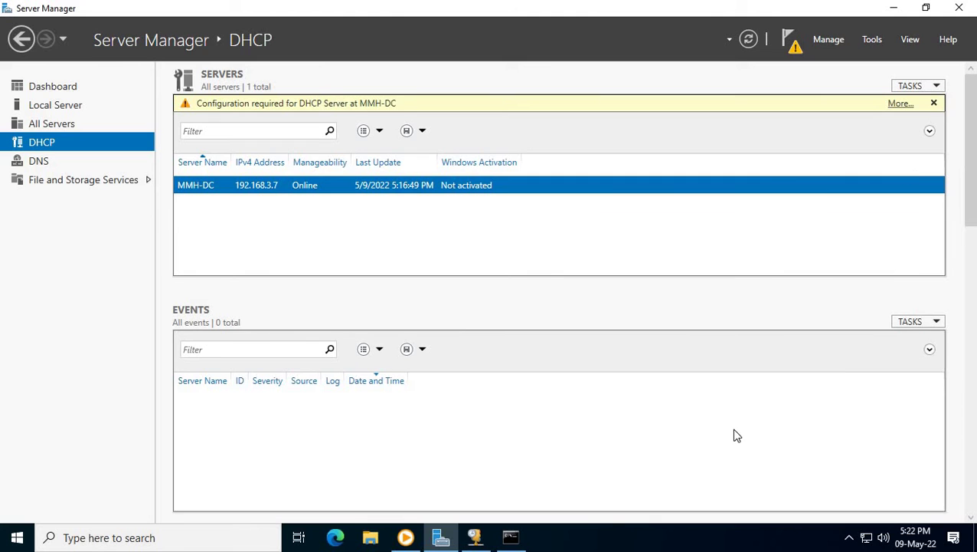
{"action": "left_click", "coordinate": [511, 538]}
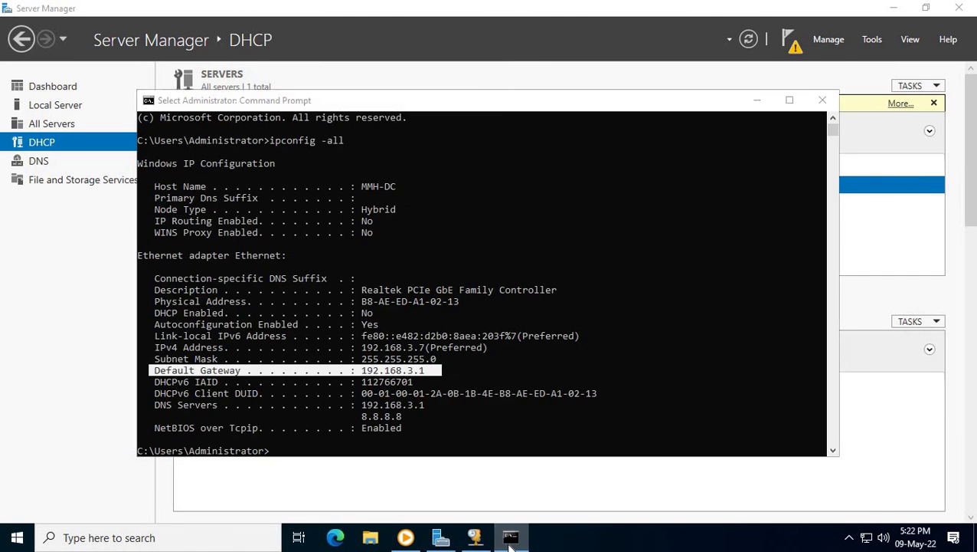
{"action": "left_click", "coordinate": [510, 539]}
{"action": "left_click", "coordinate": [510, 539]}
{"action": "left_click", "coordinate": [510, 538]}
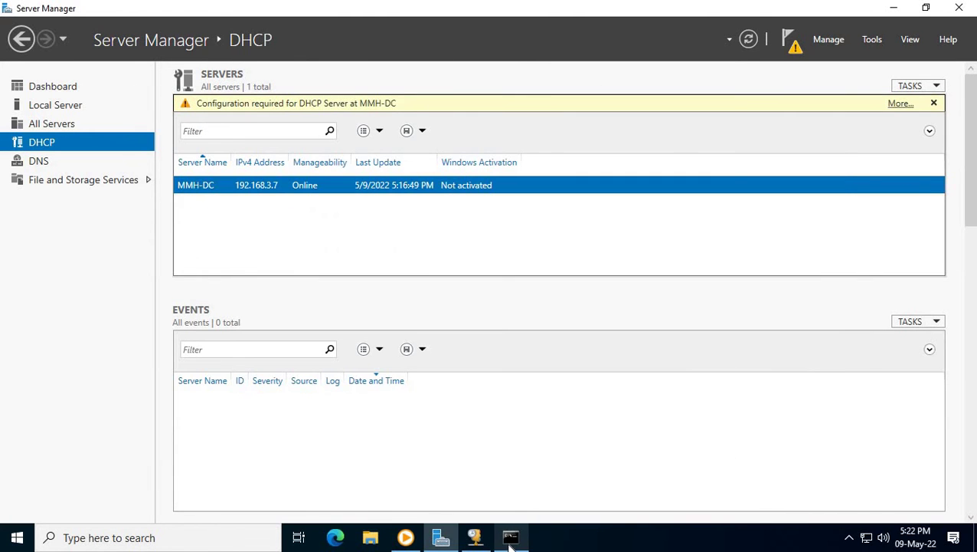
{"action": "left_click", "coordinate": [489, 541]}
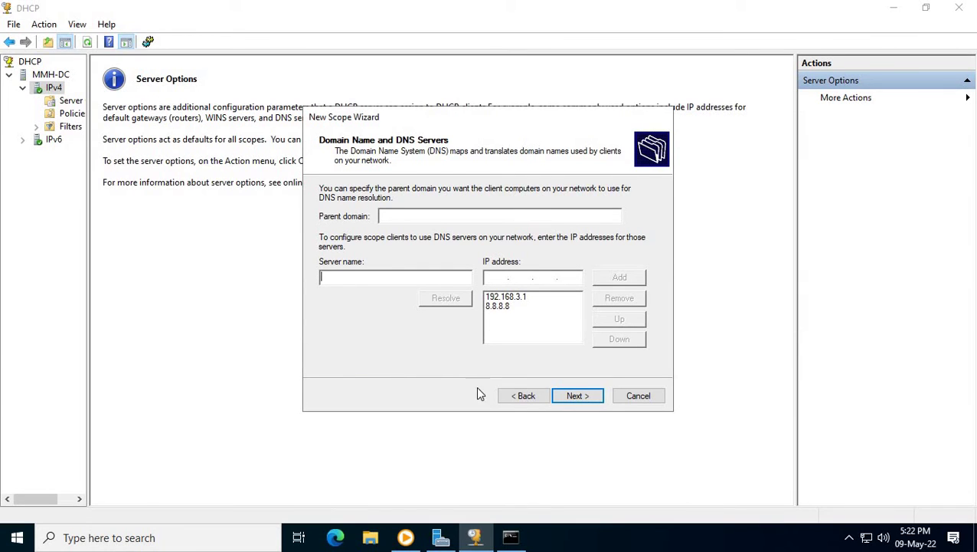
Step: Enter 192.168.3.7 as the DNS server name and continue to the WINS servers
{"action": "left_click", "coordinate": [331, 281]}
{"action": "type", "text": "192.168.3.7"}
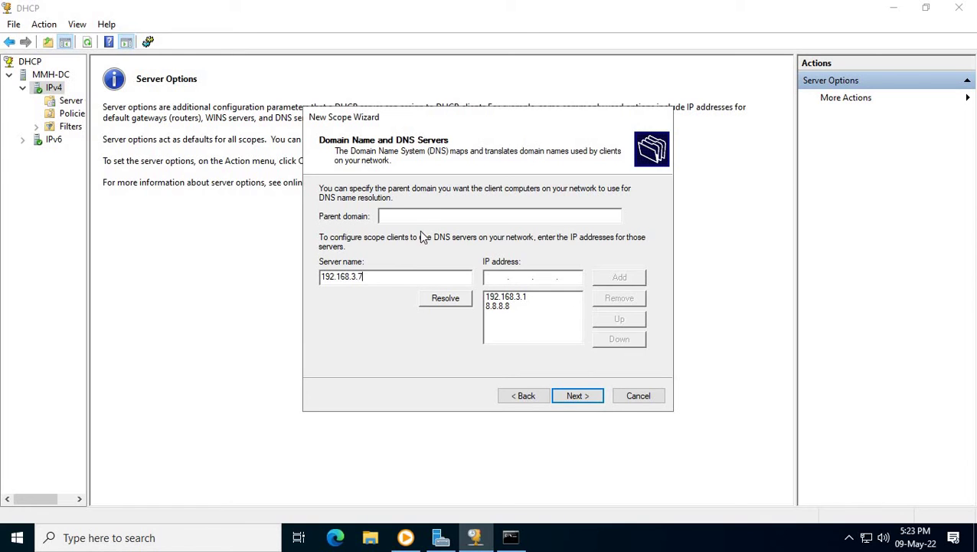
{"action": "left_click", "coordinate": [576, 397]}
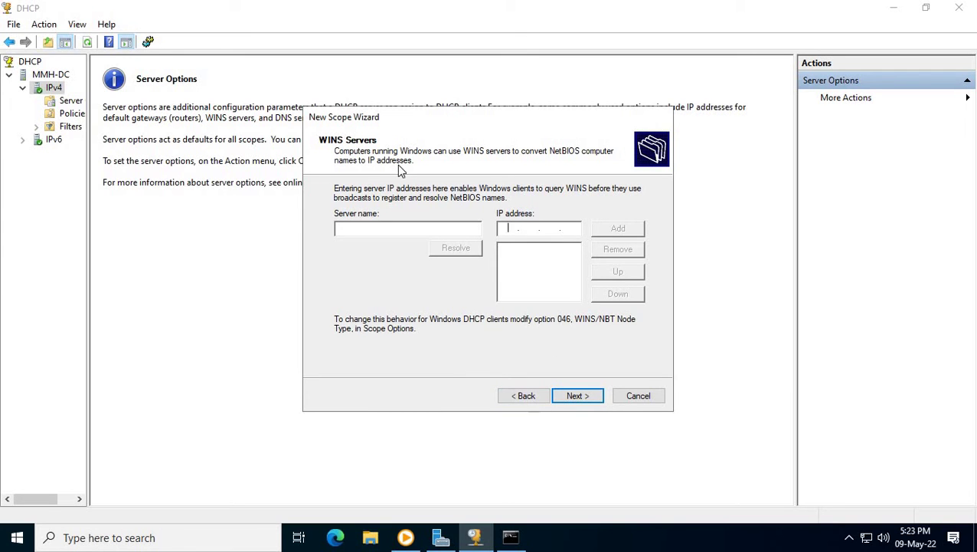
Step: Leave the WINS servers empty, choose to activate the scope now and finish the New Scope Wizard
{"action": "left_click", "coordinate": [576, 396]}
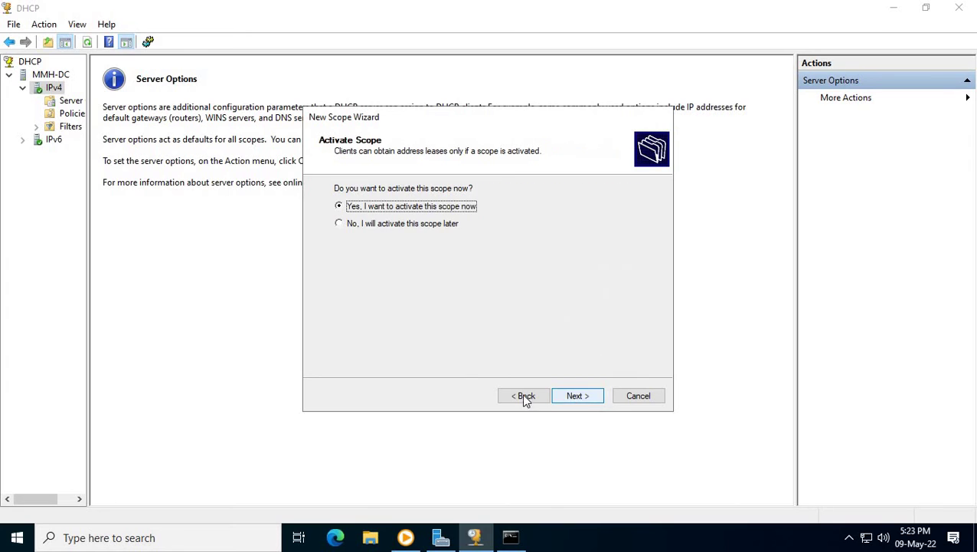
{"action": "left_click", "coordinate": [579, 400]}
{"action": "left_click", "coordinate": [579, 399]}
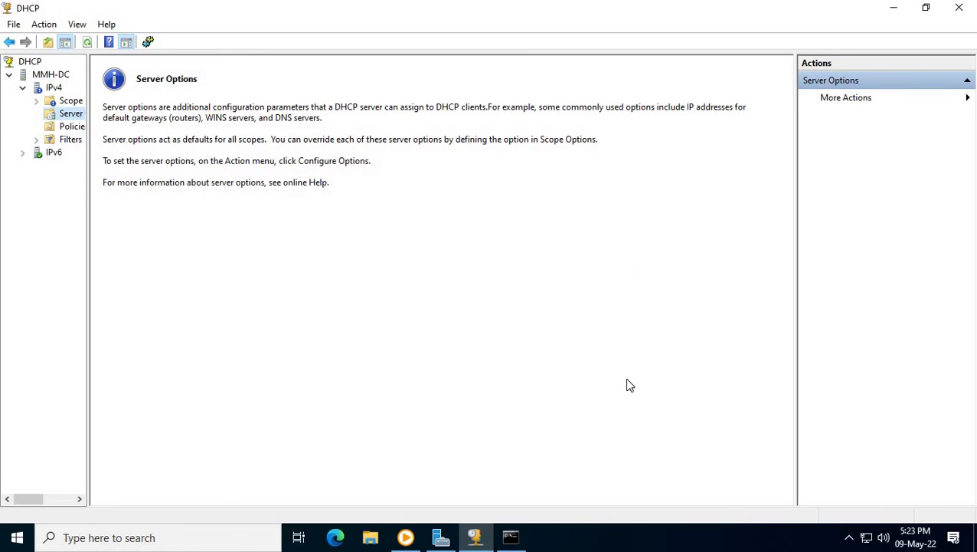
Step: Expand the new My DHCP scope and examine its status, address pool and address leases
{"action": "left_click", "coordinate": [36, 101]}
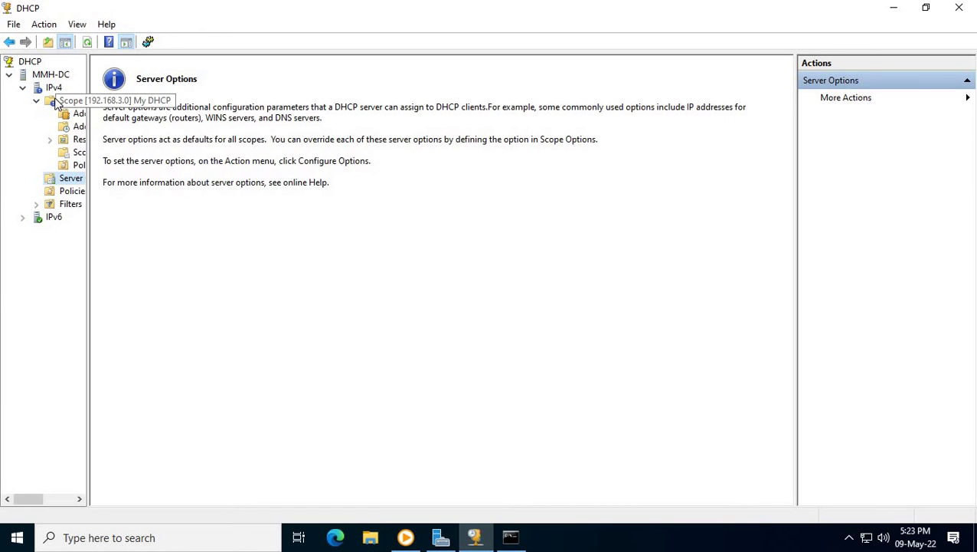
{"action": "left_click", "coordinate": [56, 103]}
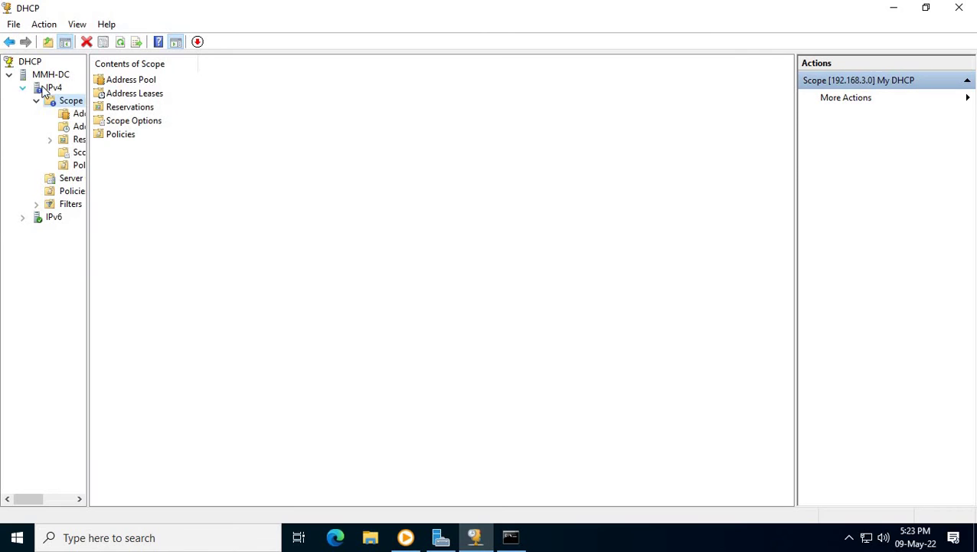
{"action": "left_click", "coordinate": [47, 89]}
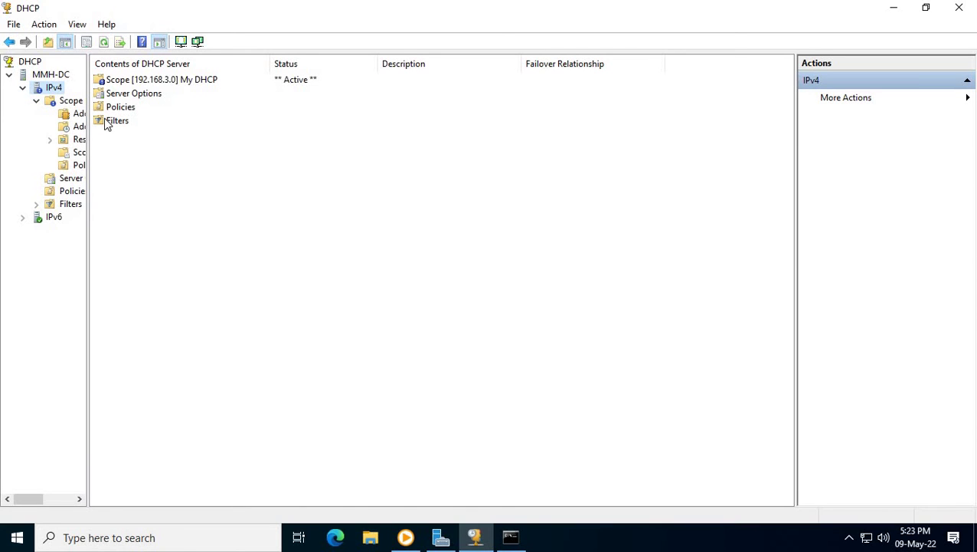
{"action": "left_click", "coordinate": [64, 105]}
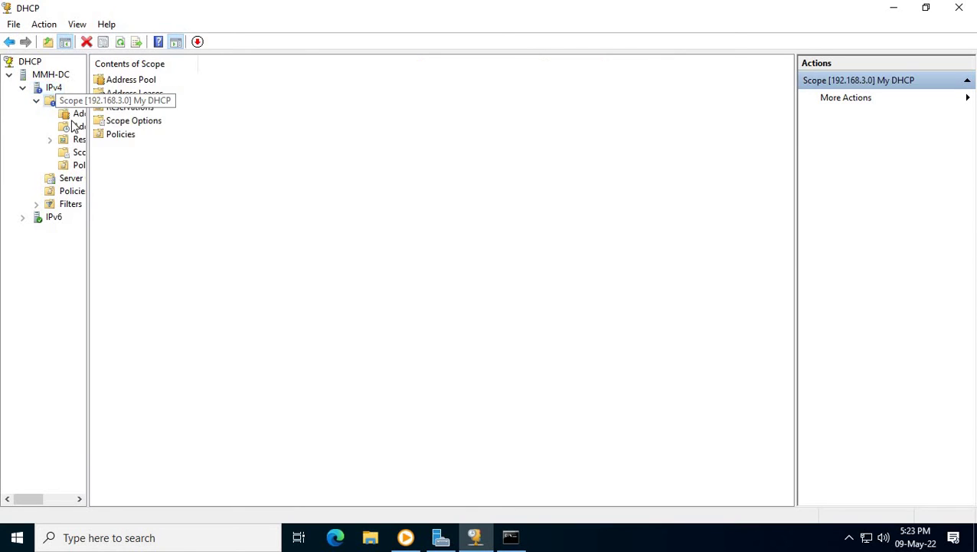
{"action": "double_click", "coordinate": [135, 81]}
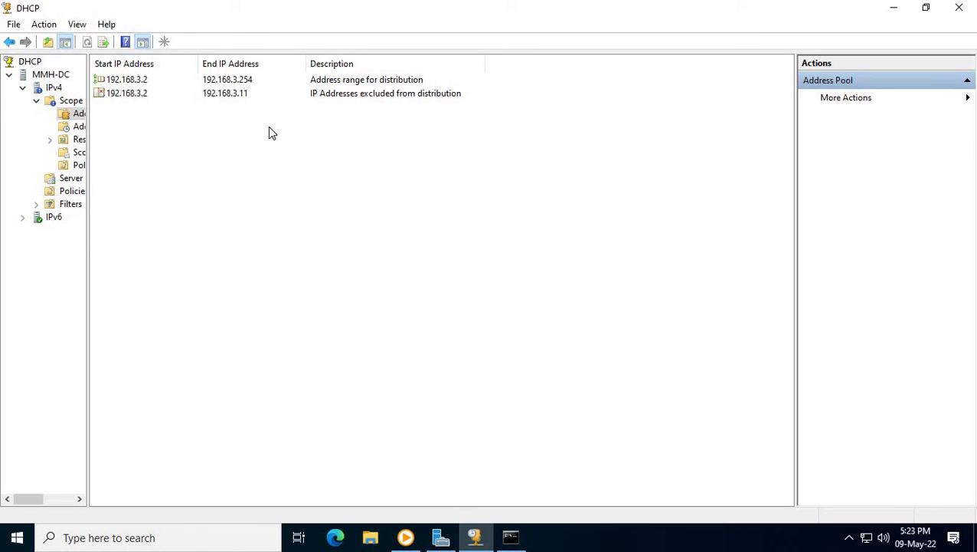
{"action": "left_click", "coordinate": [69, 129]}
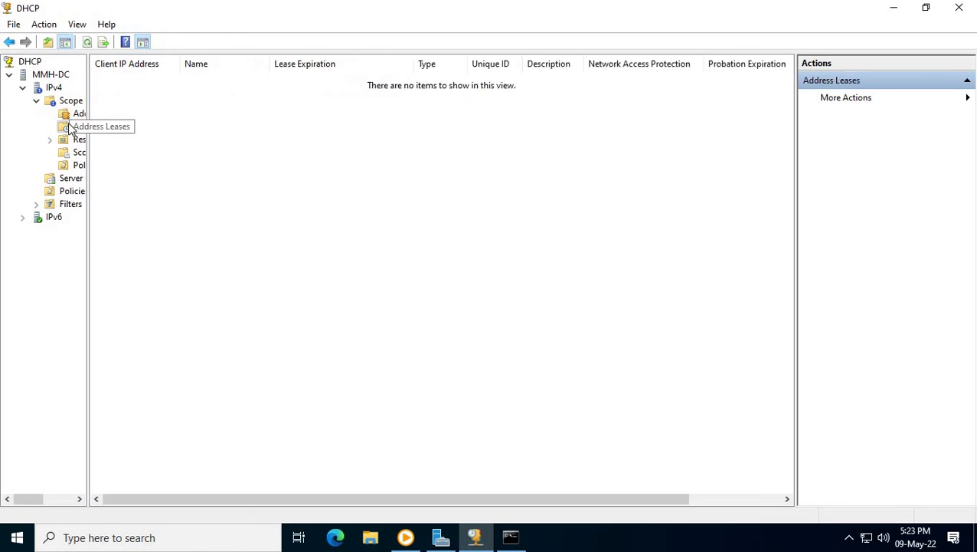
{"action": "right_click", "coordinate": [187, 178]}
{"action": "left_click", "coordinate": [235, 190]}
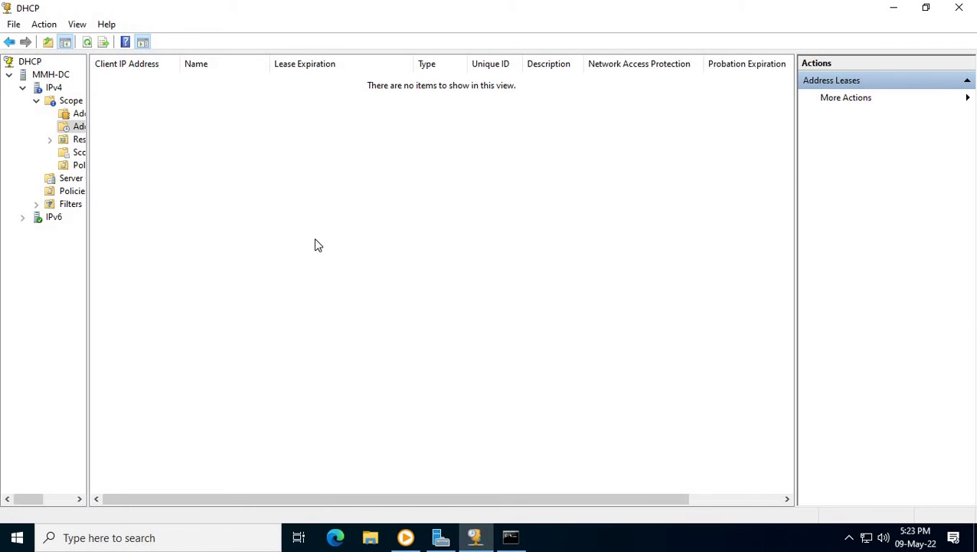
Step: Review the actions available for IPv4 and the scope's address pool, leases and reservations
{"action": "left_click", "coordinate": [52, 88]}
{"action": "right_click", "coordinate": [53, 89]}
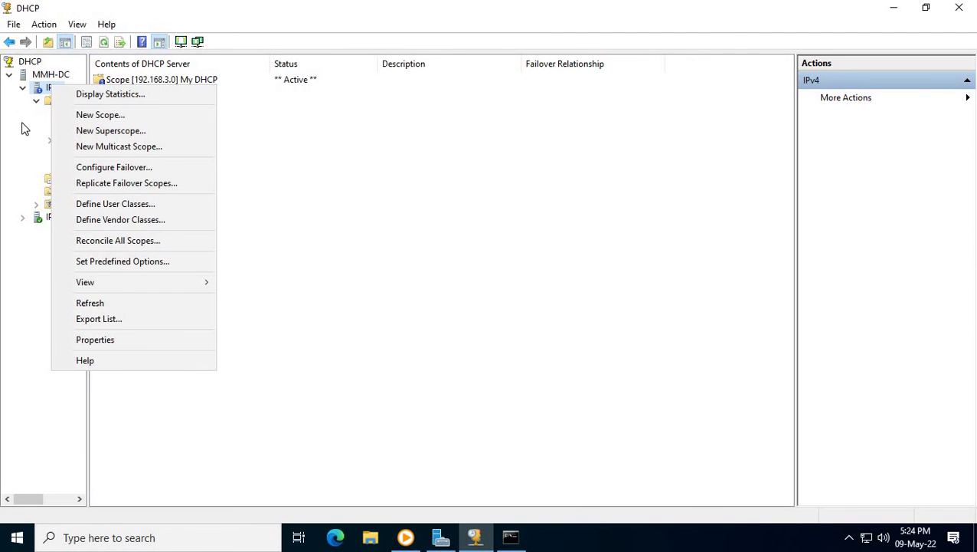
{"action": "left_click", "coordinate": [12, 166]}
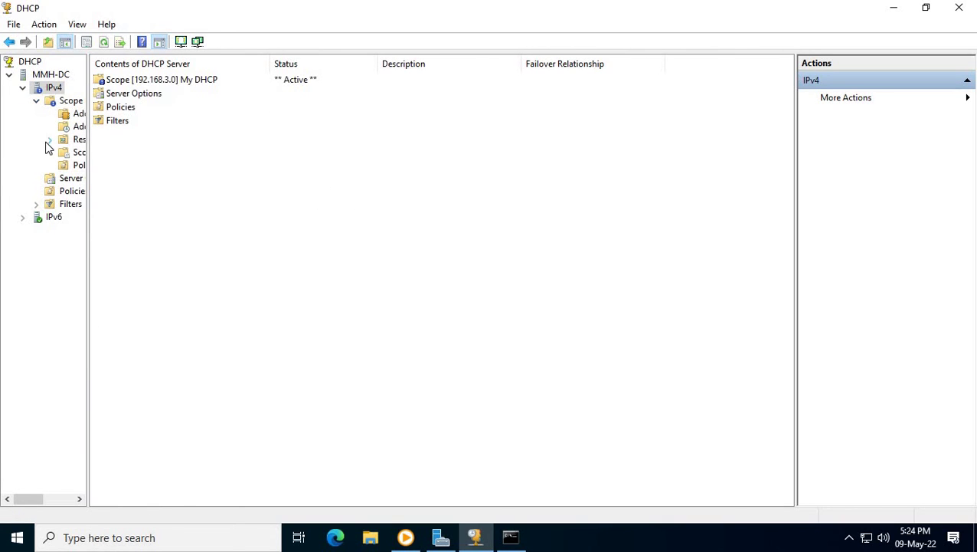
{"action": "left_click", "coordinate": [66, 114]}
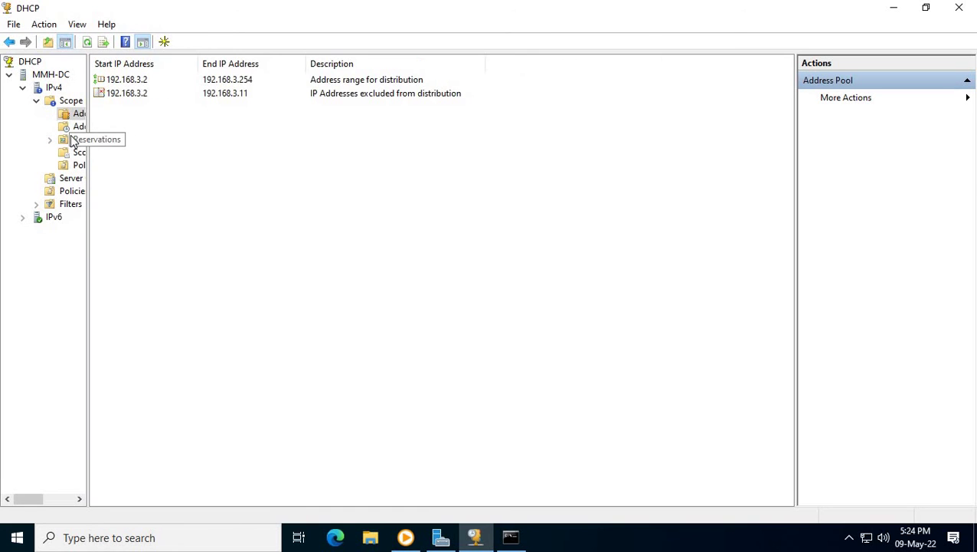
{"action": "left_click", "coordinate": [75, 139]}
{"action": "left_click", "coordinate": [75, 127]}
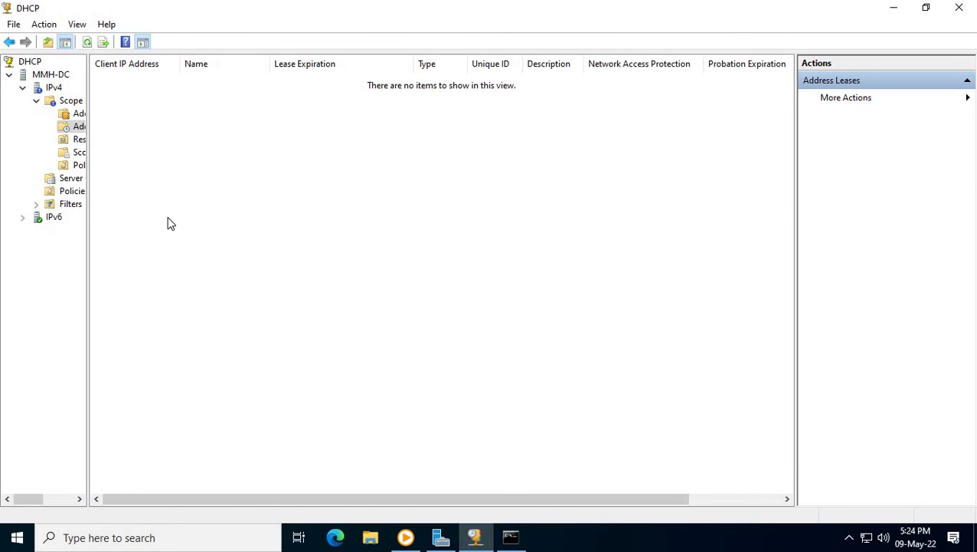
{"action": "left_click", "coordinate": [74, 140]}
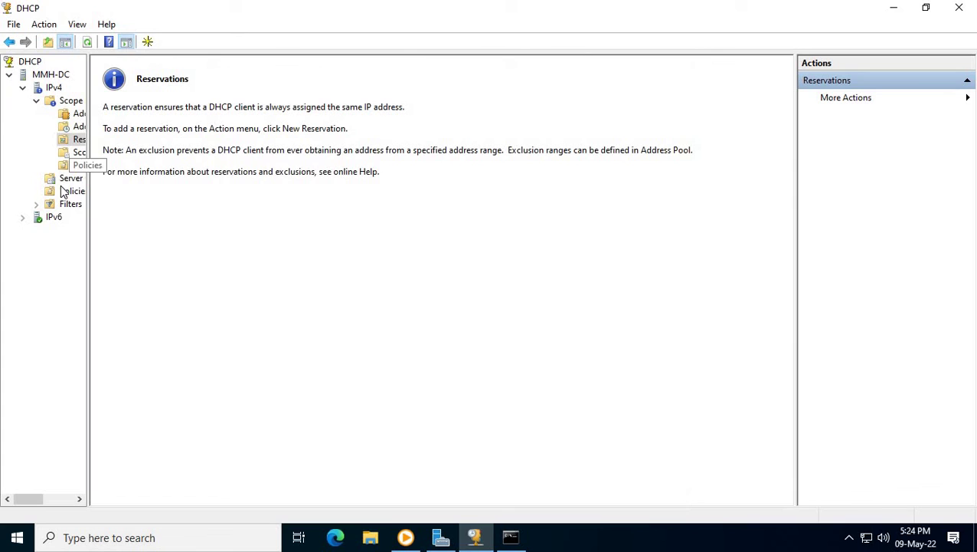
{"action": "left_click", "coordinate": [61, 127]}
{"action": "left_click", "coordinate": [67, 114]}
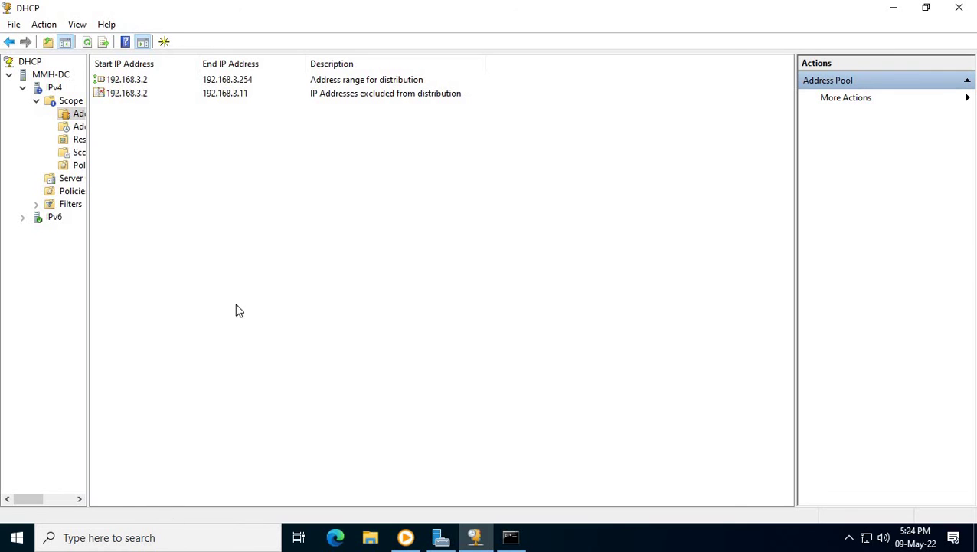
{"action": "left_click", "coordinate": [17, 539]}
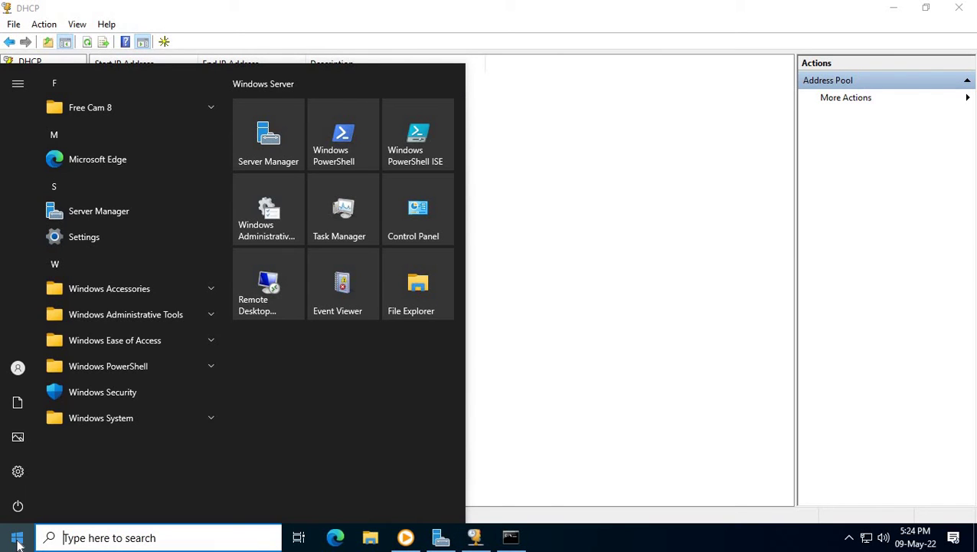
{"action": "left_click", "coordinate": [17, 541]}
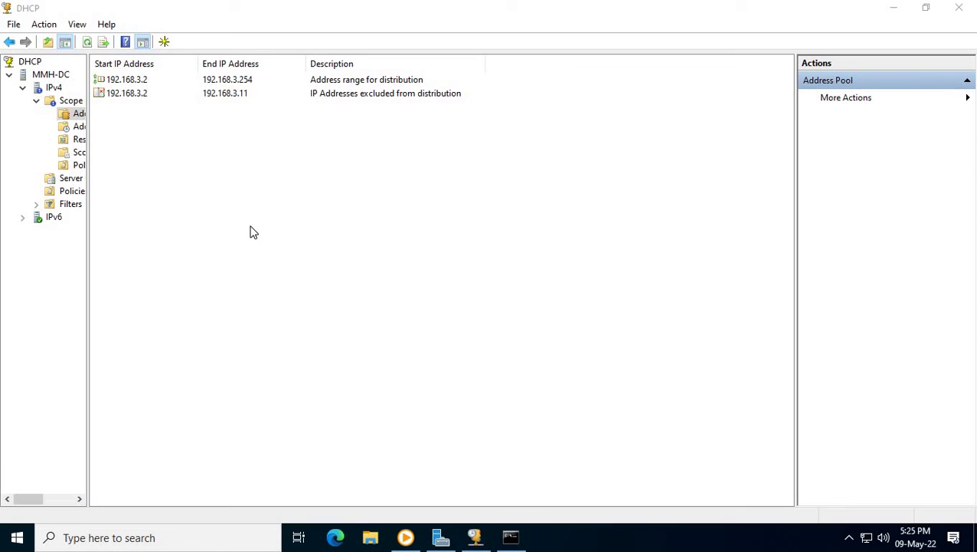
Step: Display the statistics of the server's IPv4 node, read them through to the end and close them
{"action": "left_click", "coordinate": [52, 89]}
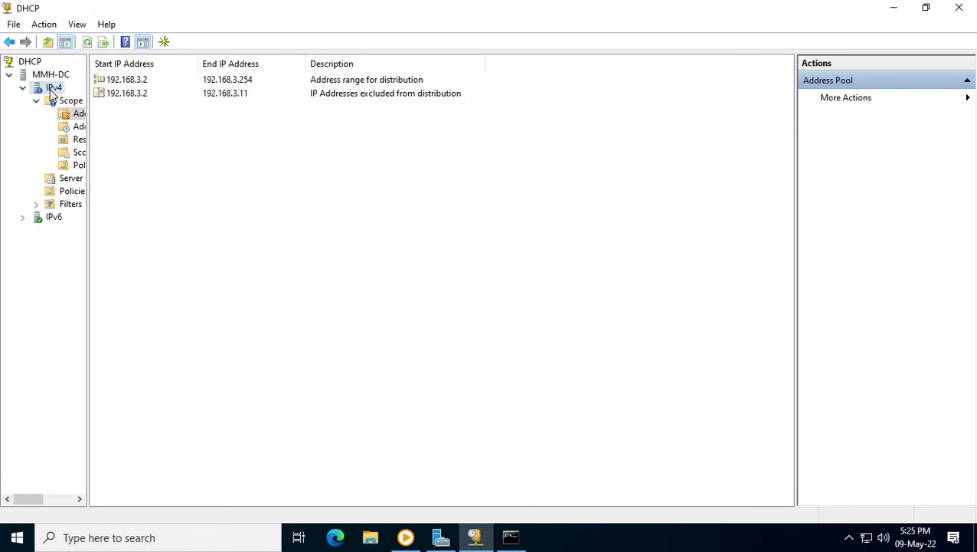
{"action": "right_click", "coordinate": [51, 91]}
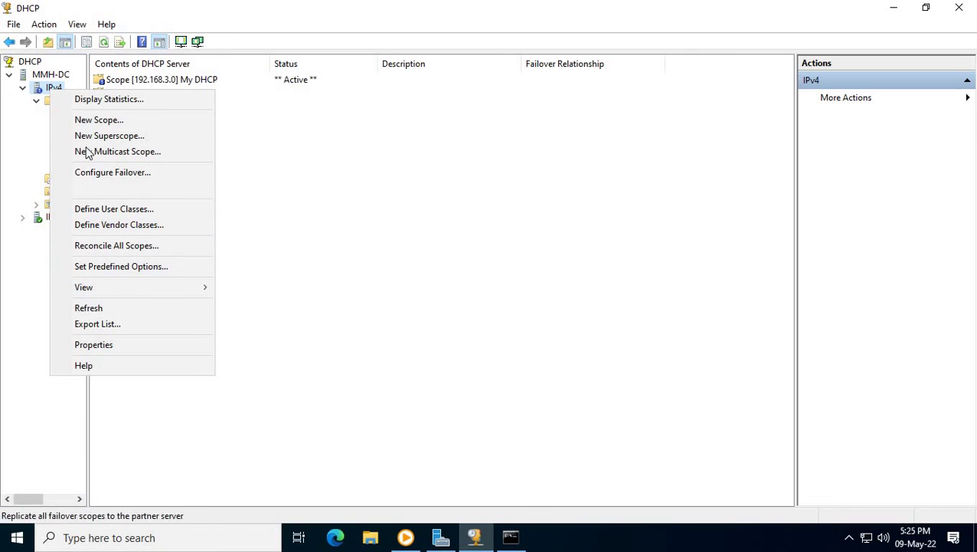
{"action": "left_click", "coordinate": [422, 265]}
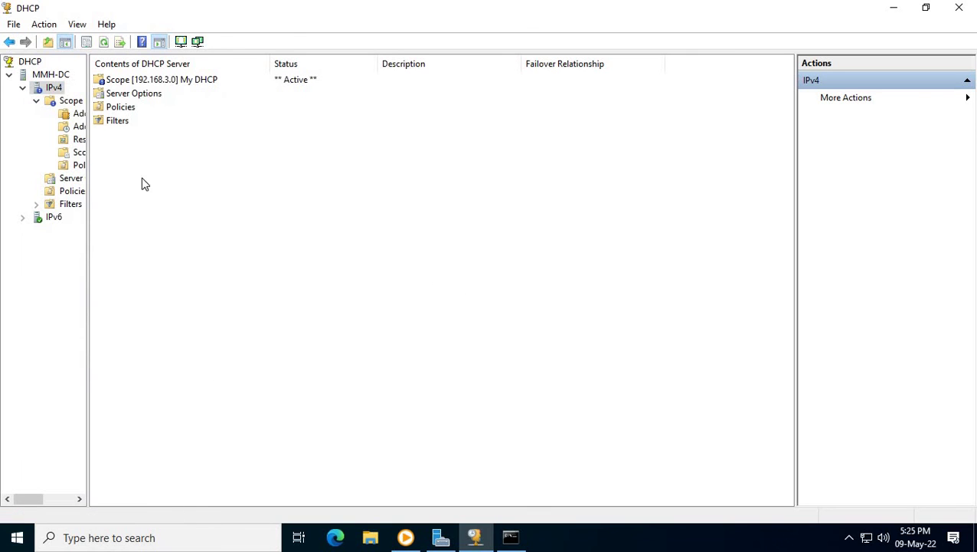
{"action": "right_click", "coordinate": [55, 90]}
{"action": "left_click", "coordinate": [321, 311]}
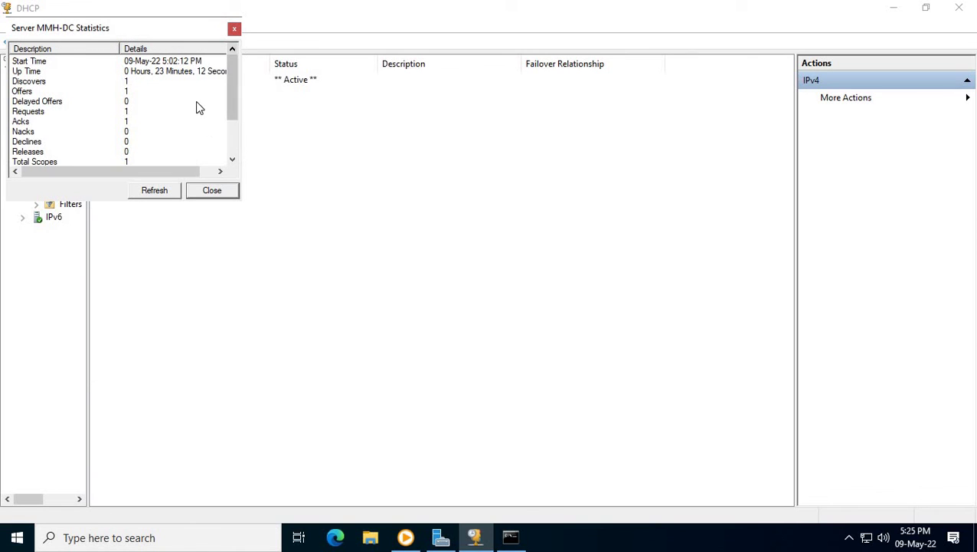
{"action": "scroll", "coordinate": [197, 103], "scroll_direction": "down", "scroll_amount": 2}
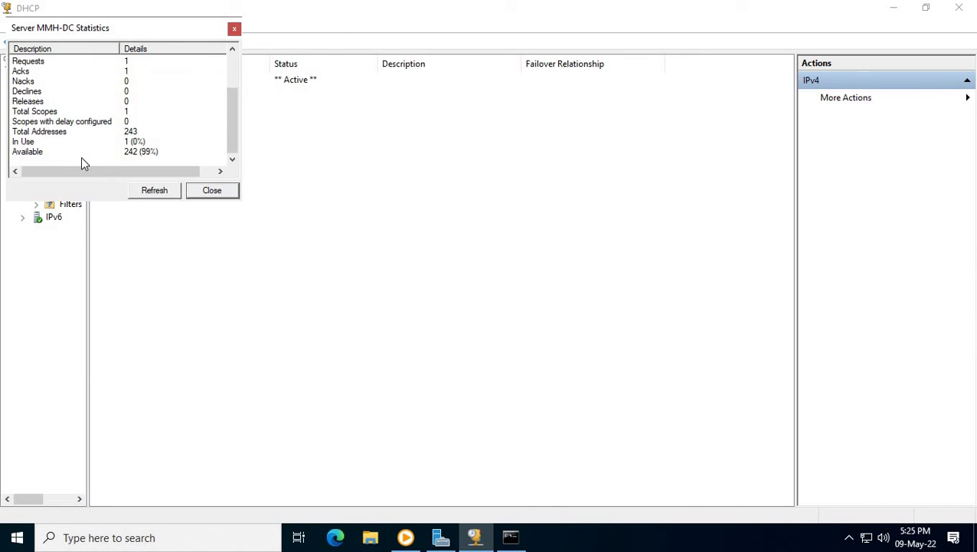
{"action": "left_click", "coordinate": [233, 30]}
Step: Examine the My DHCP scope's address pool, address leases and reservations one after another
{"action": "left_click", "coordinate": [124, 80]}
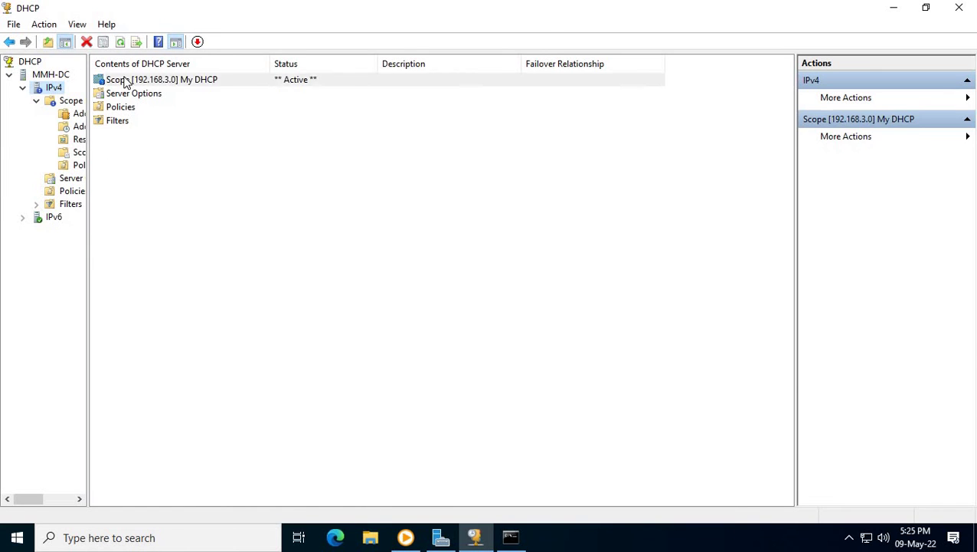
{"action": "double_click", "coordinate": [111, 83]}
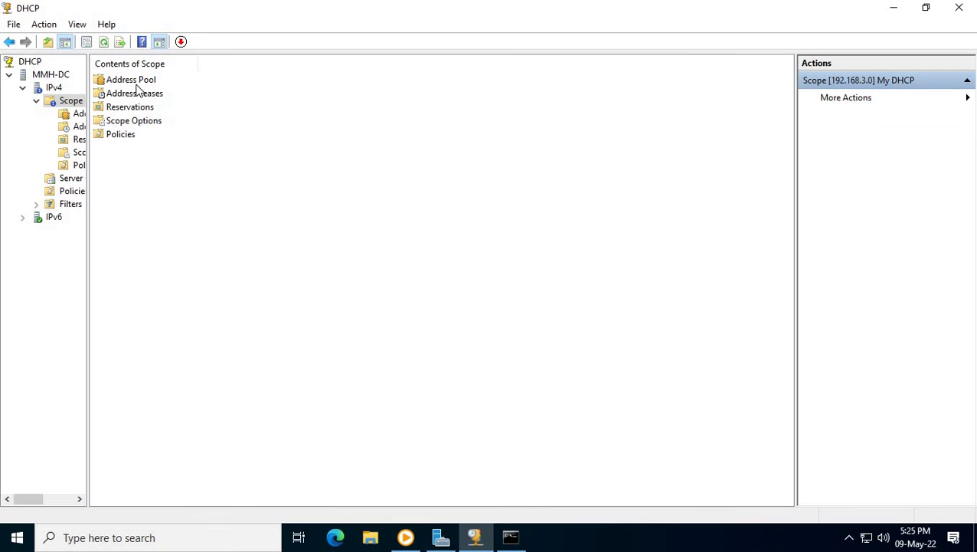
{"action": "double_click", "coordinate": [138, 82]}
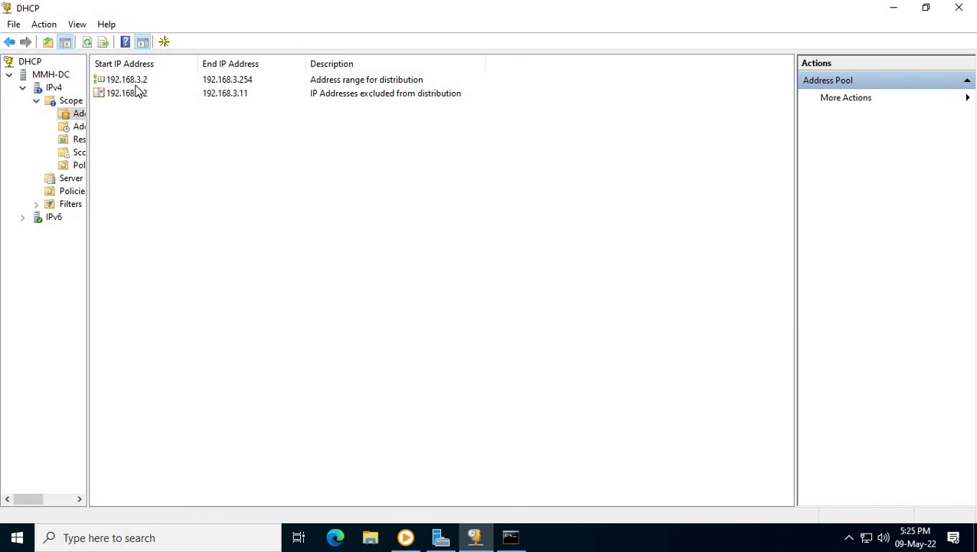
{"action": "left_click", "coordinate": [9, 42]}
{"action": "double_click", "coordinate": [120, 93]}
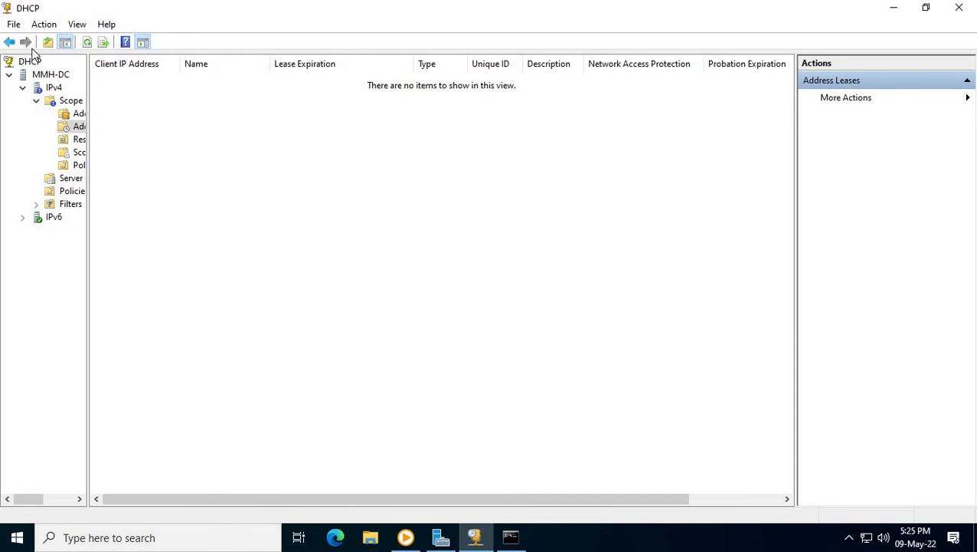
{"action": "left_click", "coordinate": [9, 41]}
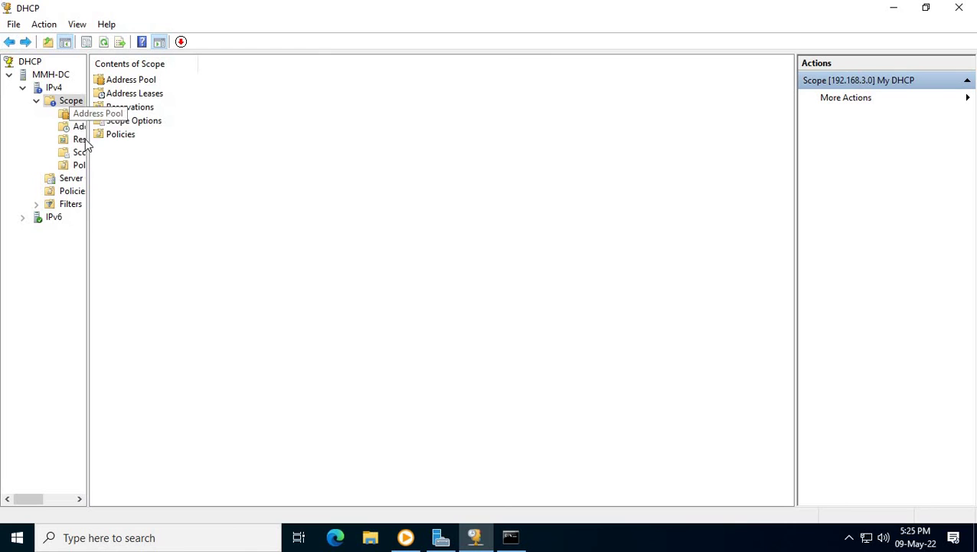
{"action": "left_click", "coordinate": [132, 112]}
{"action": "double_click", "coordinate": [126, 109]}
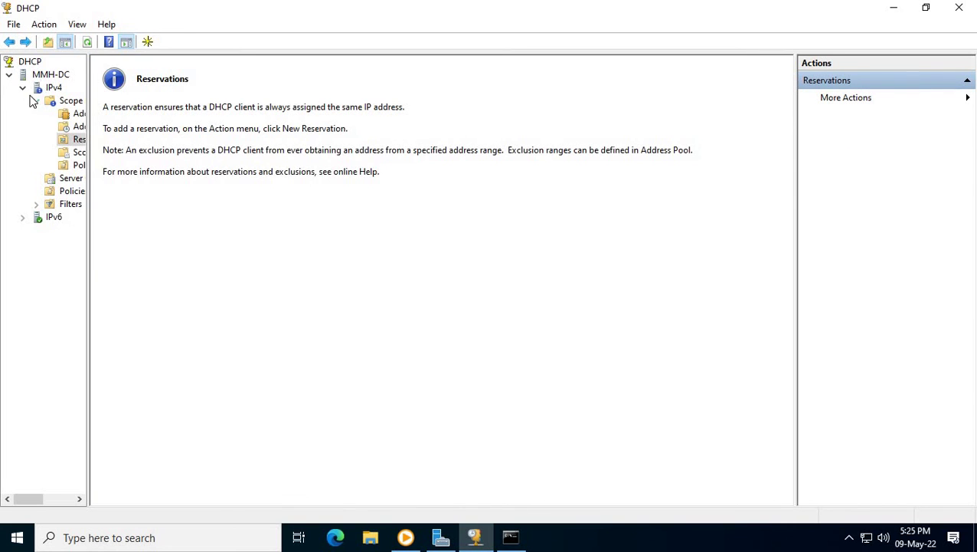
Step: Restart the DHCP service on the MMH-DC server, and expand its IPv4 and IPv6 nodes
{"action": "left_click", "coordinate": [23, 89]}
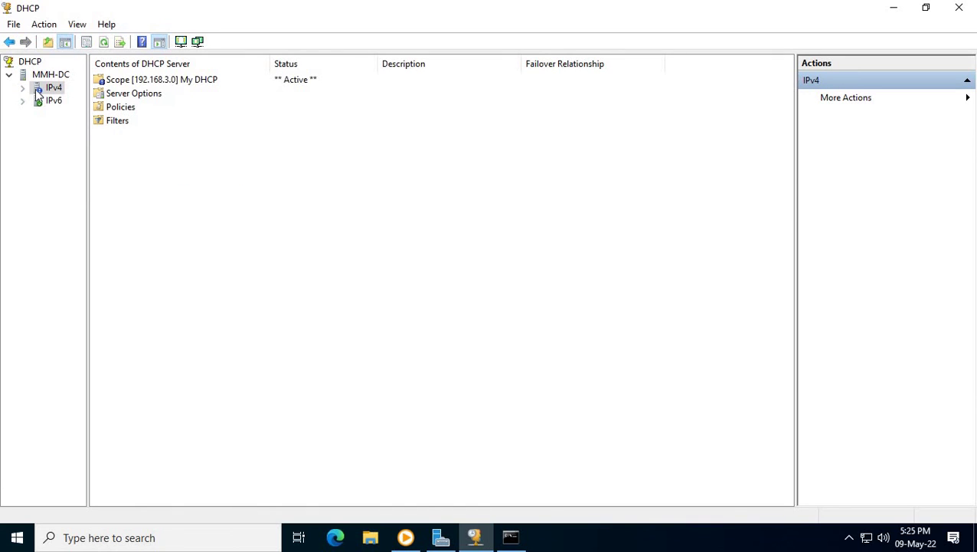
{"action": "left_click", "coordinate": [42, 77]}
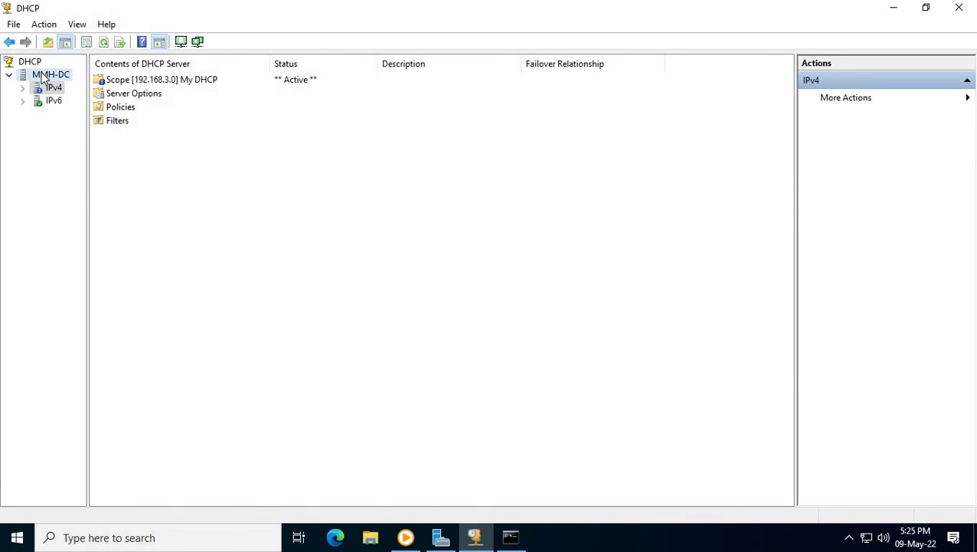
{"action": "right_click", "coordinate": [42, 76]}
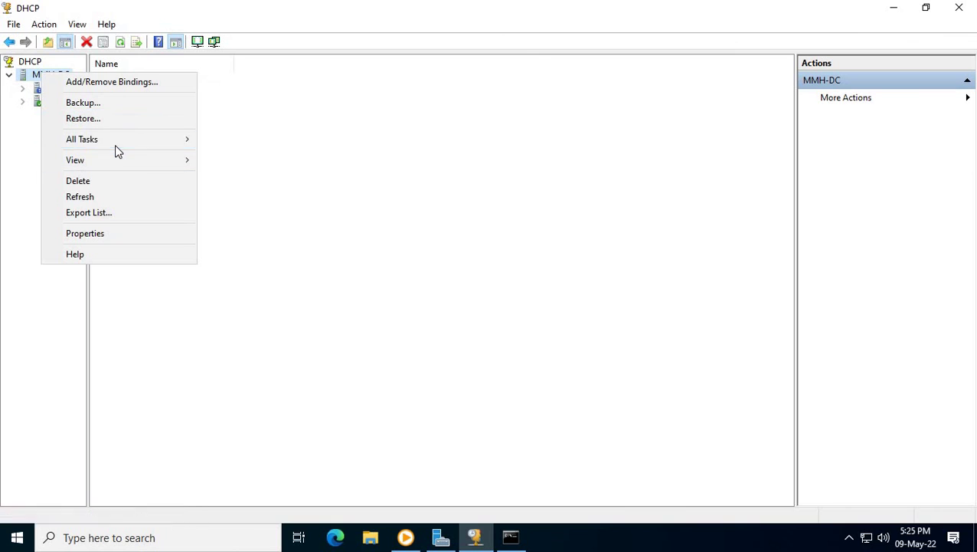
{"action": "mouse_move", "coordinate": [115, 144]}
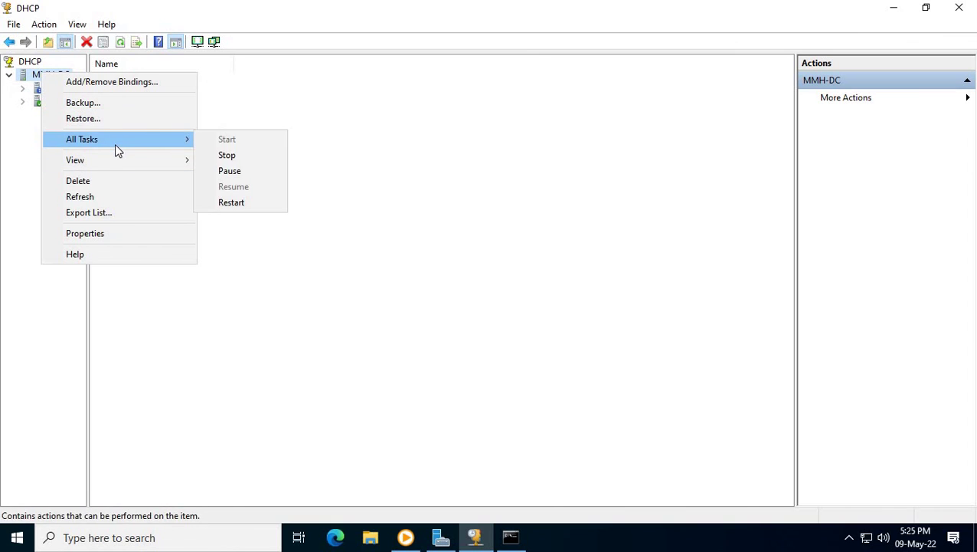
{"action": "left_click", "coordinate": [235, 203]}
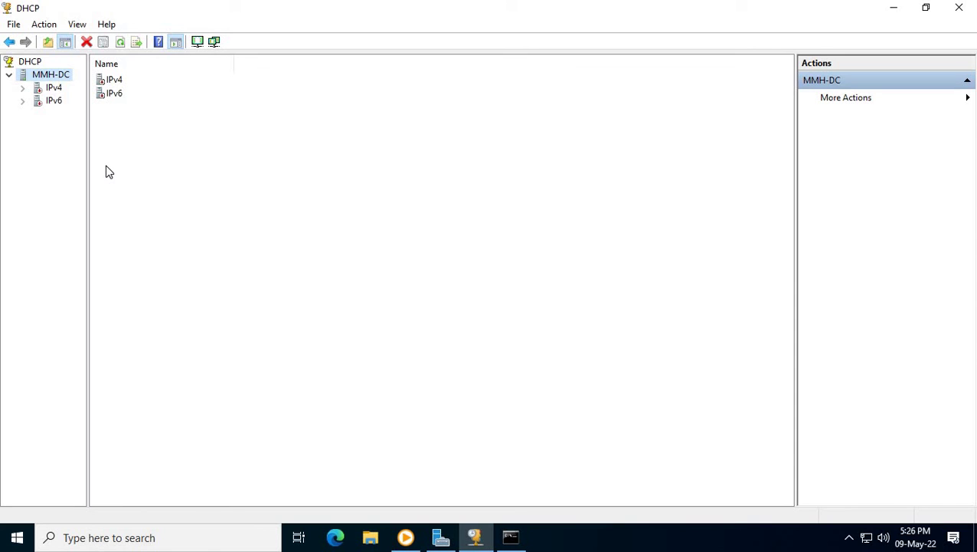
{"action": "left_click", "coordinate": [22, 87]}
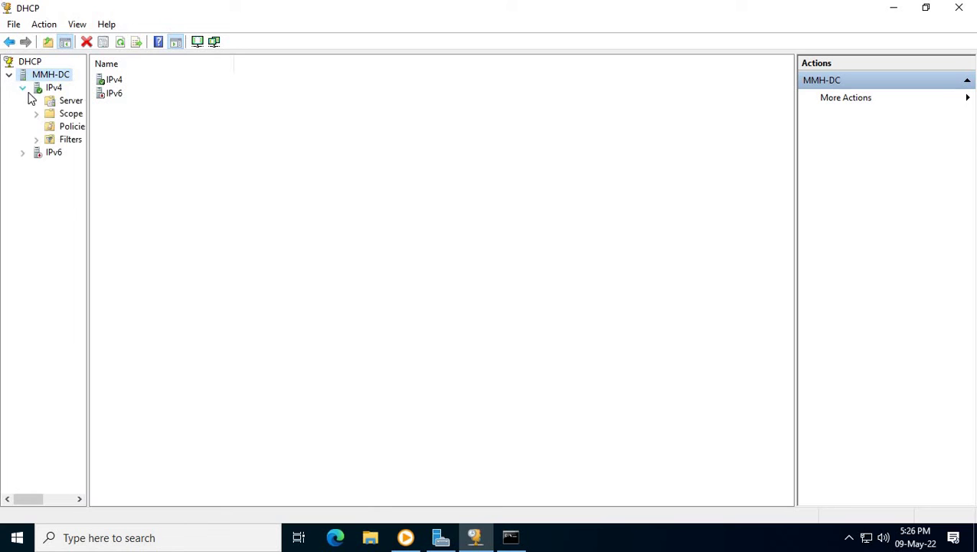
{"action": "left_click", "coordinate": [22, 153]}
Step: Minimize the DHCP console and close Server Manager, and create and open a text document with the default name on the desktop
{"action": "left_click", "coordinate": [895, 7]}
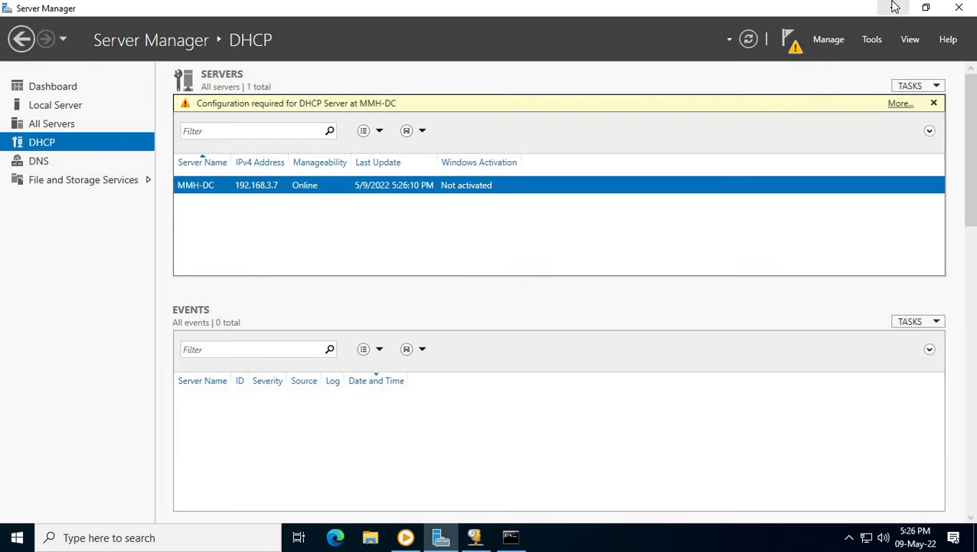
{"action": "left_click", "coordinate": [958, 8]}
{"action": "right_click", "coordinate": [216, 109]}
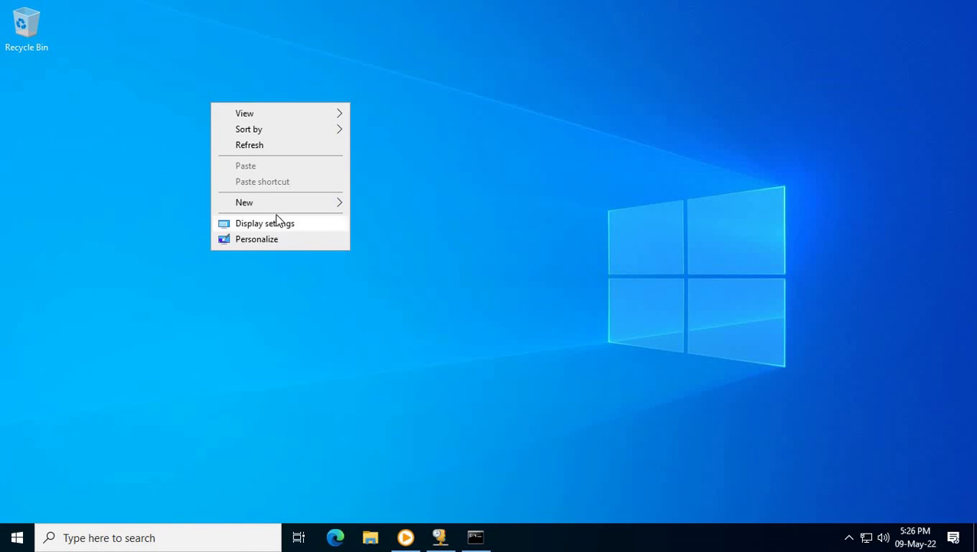
{"action": "mouse_move", "coordinate": [318, 208]}
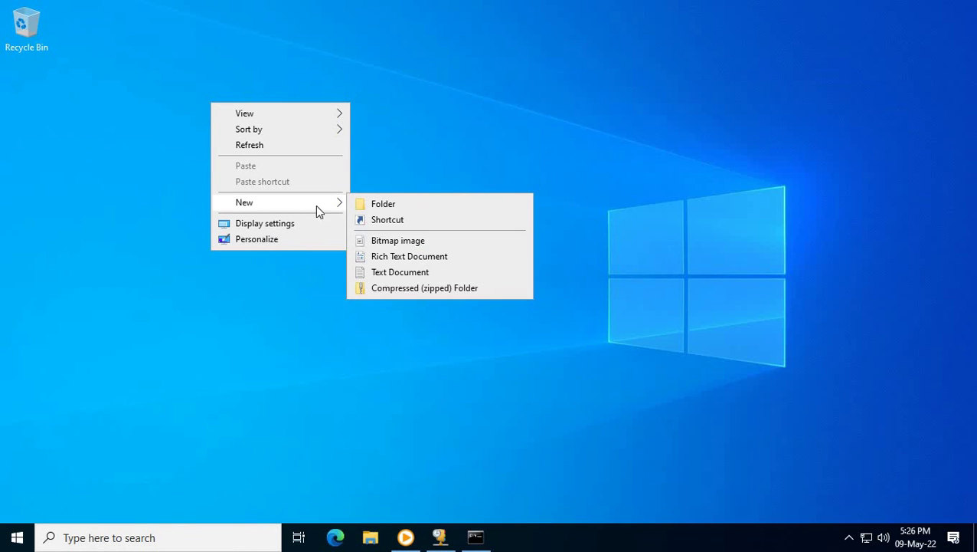
{"action": "left_click", "coordinate": [389, 273]}
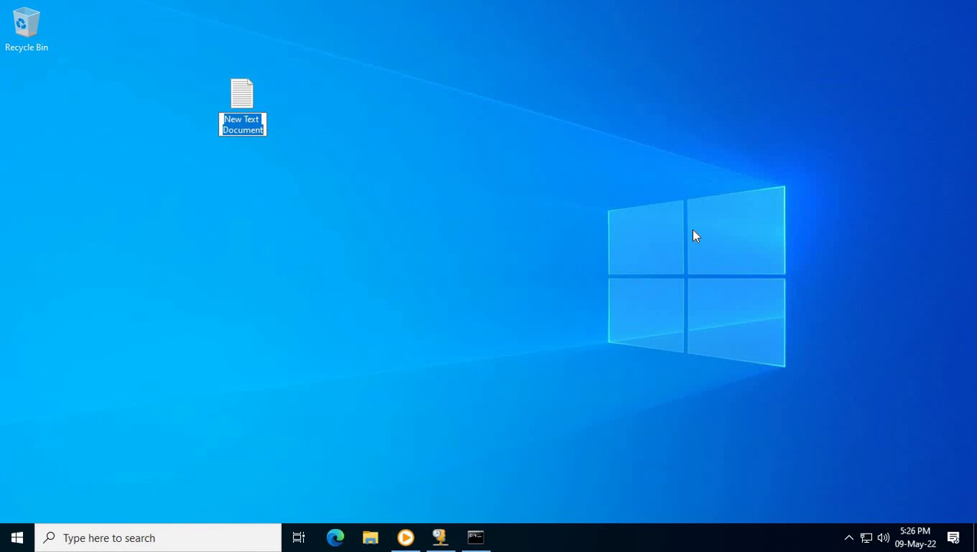
{"action": "key", "text": "Return"}
{"action": "double_click", "coordinate": [226, 134]}
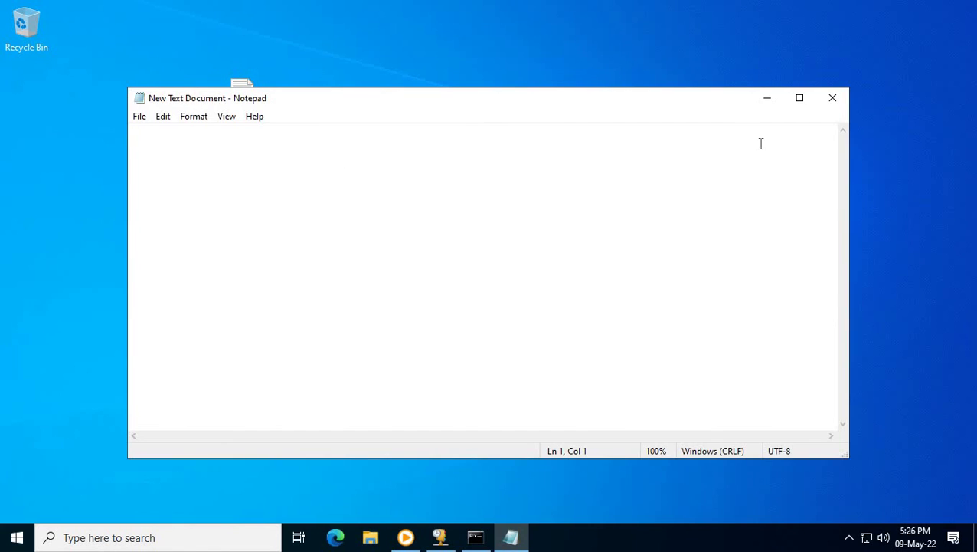
Step: Write "DONE," in the Notepad document, followed by a blank line and "THANKS FOR WATCHING"
{"action": "type", "text": "D"}
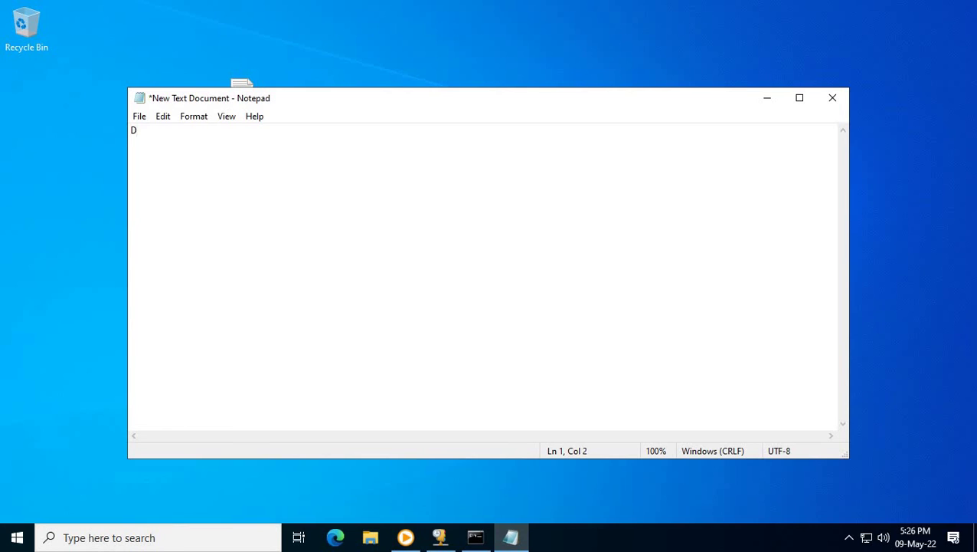
{"action": "type", "text": "ONE,"}
{"action": "key", "text": "Return"}
{"action": "key", "text": "Return"}
{"action": "type", "text": "THANKS "}
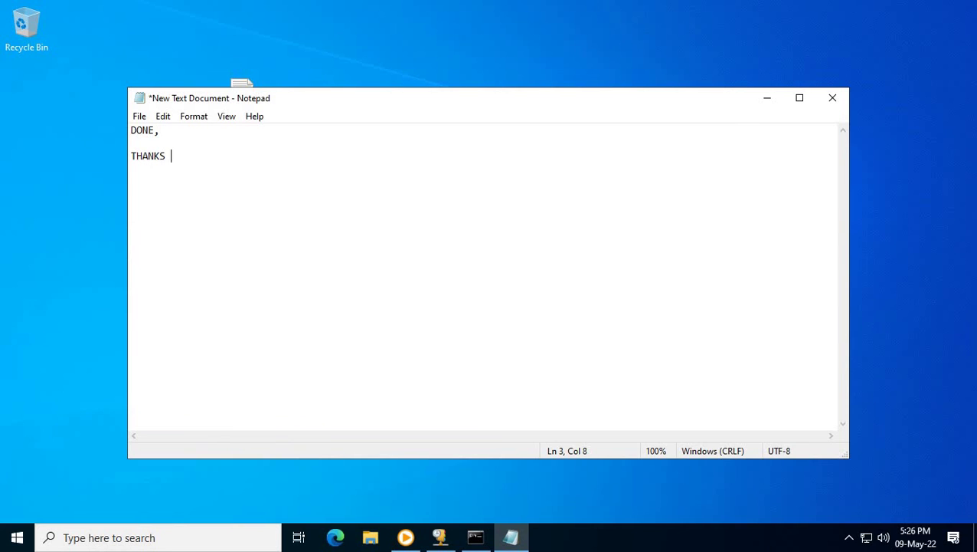
{"action": "type", "text": "FOR WATCHING"}
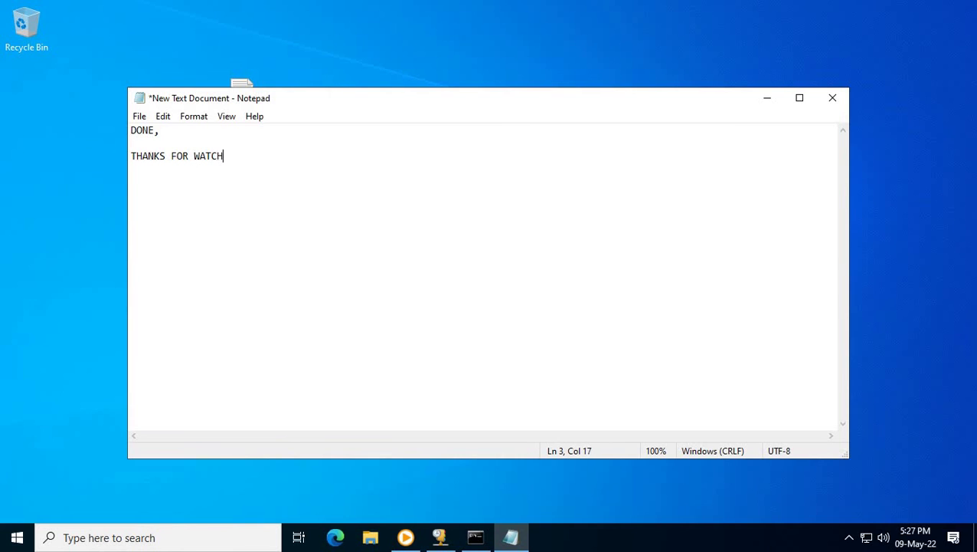